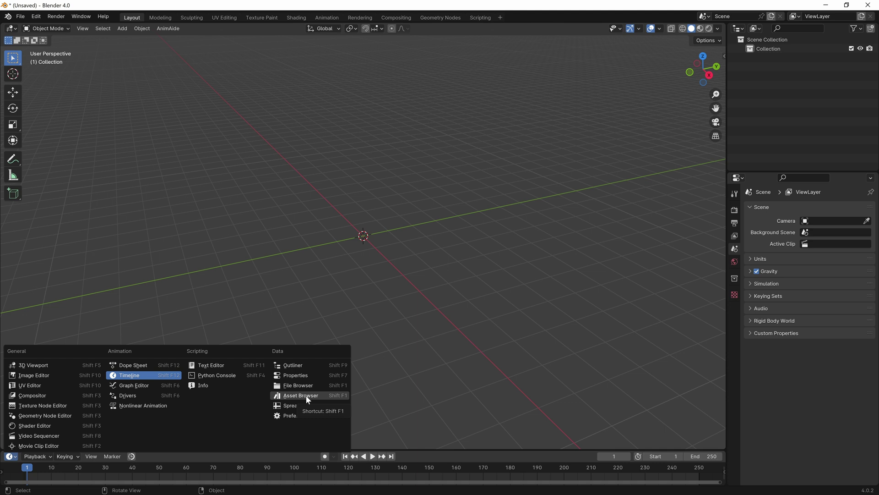
- Replace the timeline with an enlarged Asset Browser showing the Human Base Meshes catalog
{"action": "left_click", "coordinate": [306, 395]}
{"action": "left_click_drag", "start_coordinate": [238, 450], "coordinate": [238, 356]}
{"action": "left_click", "coordinate": [69, 413]}
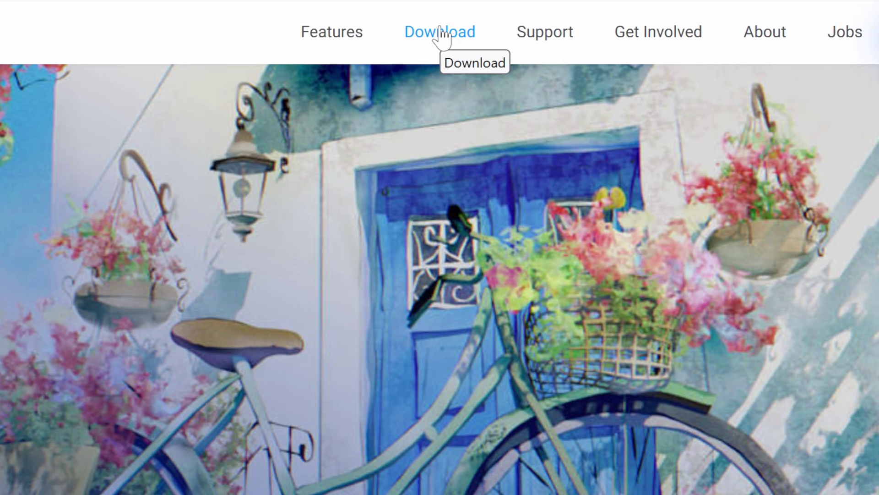
- Switch to the Blender website and open the Demo Files page in its download section
{"action": "left_click", "coordinate": [471, 12]}
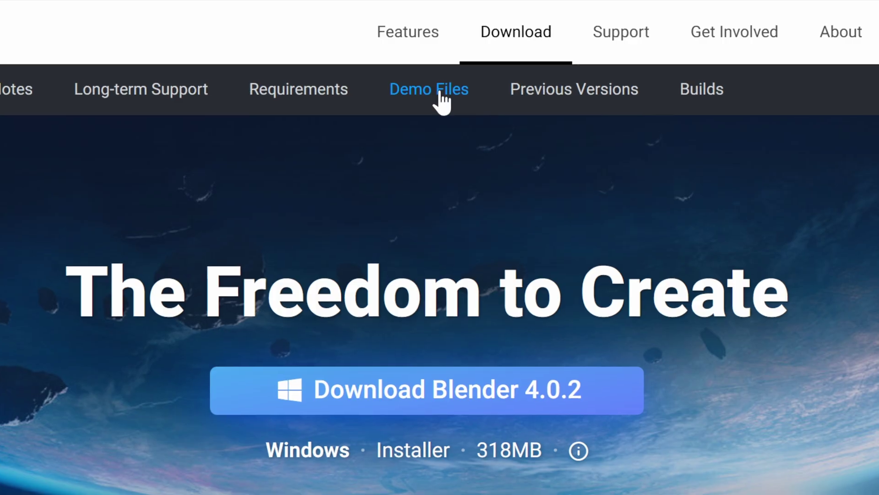
{"action": "left_click", "coordinate": [441, 38]}
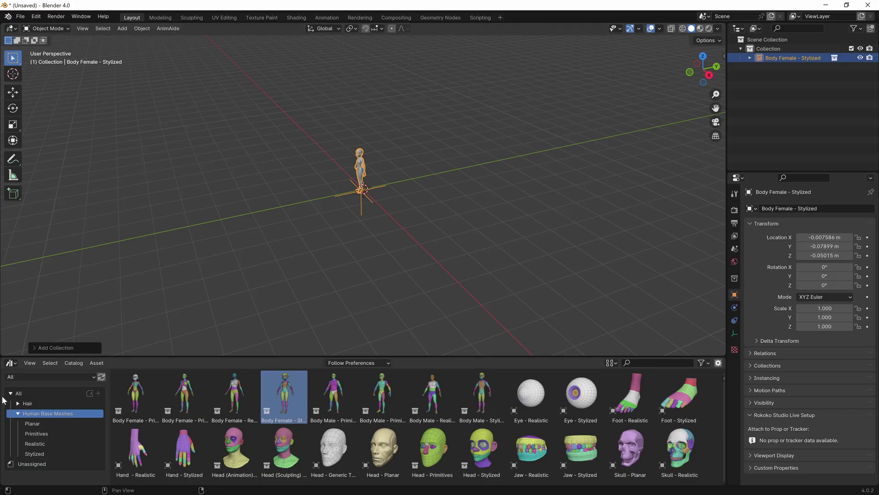
- Turn off instancing for the added Body Female - Stylized collection and set its location to 0 m on X, Y and Z
{"action": "left_click", "coordinate": [34, 347]}
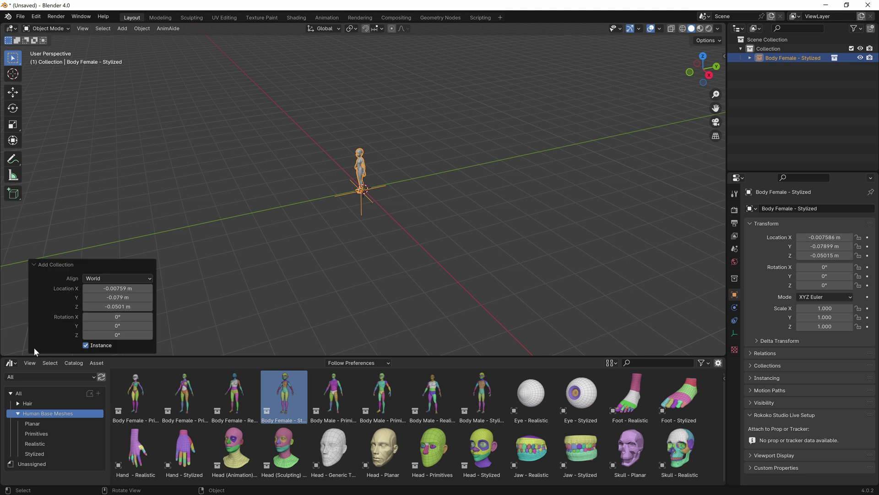
{"action": "left_click", "coordinate": [86, 345]}
{"action": "left_click", "coordinate": [117, 288]}
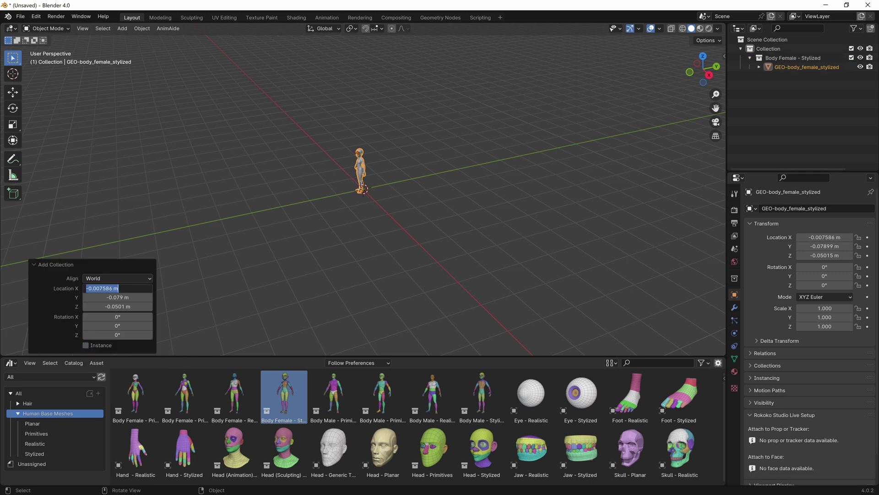
{"action": "type", "text": "0"}
{"action": "key", "text": "Tab"}
{"action": "type", "text": "0"}
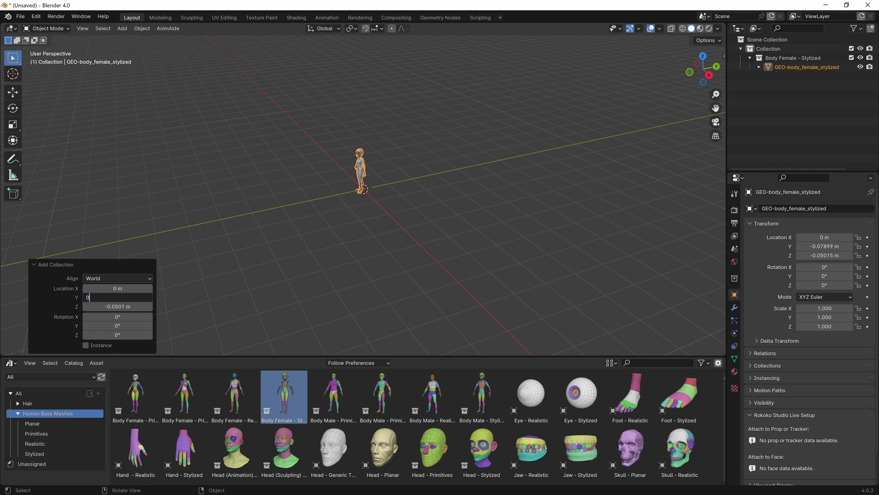
{"action": "key", "text": "Tab"}
{"action": "type", "text": "0"}
{"action": "key", "text": "Return"}
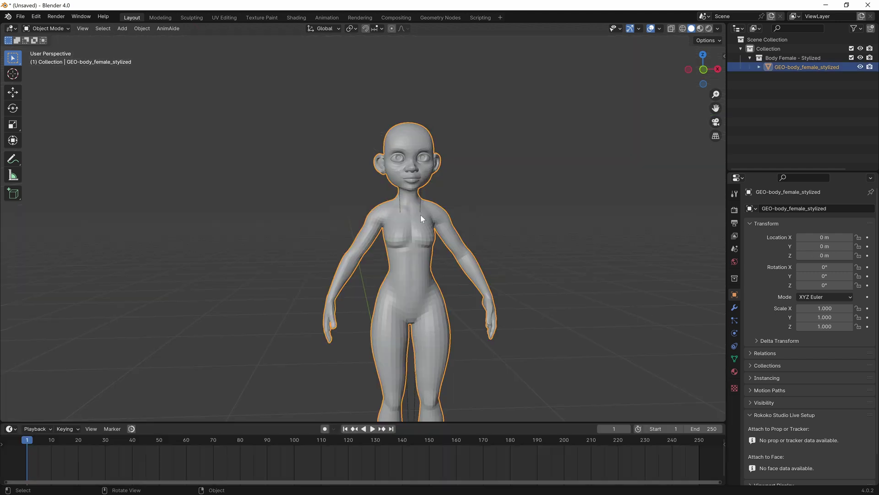
- Start Auto-Rig Pro Smart marker placement for the selected body mesh with the Full Body option
{"action": "scroll", "coordinate": [420, 216], "scroll_direction": "down", "scroll_amount": 5}
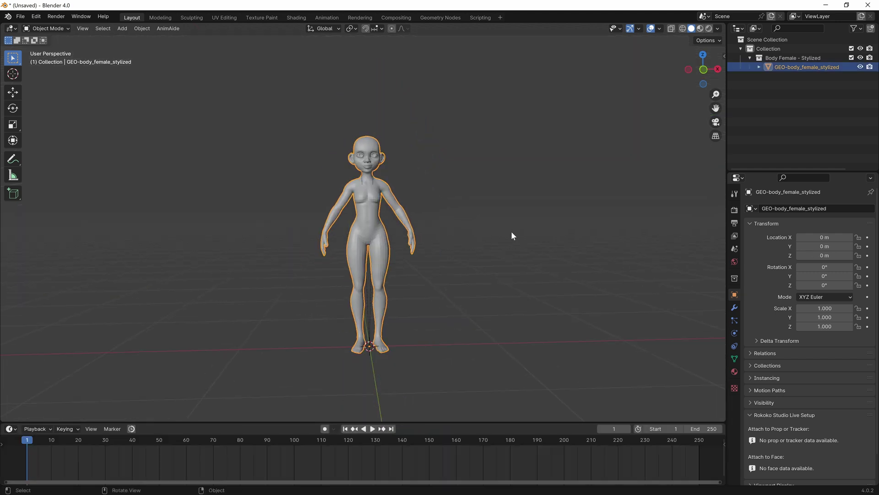
{"action": "key", "text": "n"}
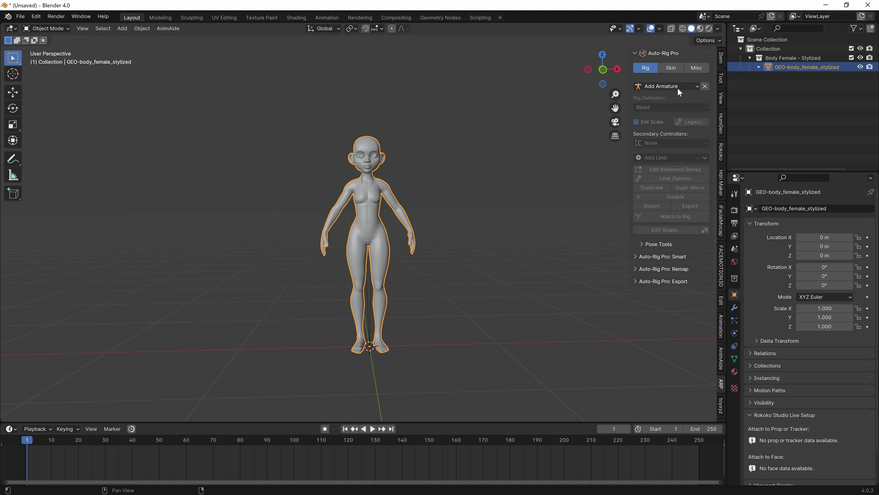
{"action": "left_click", "coordinate": [639, 258]}
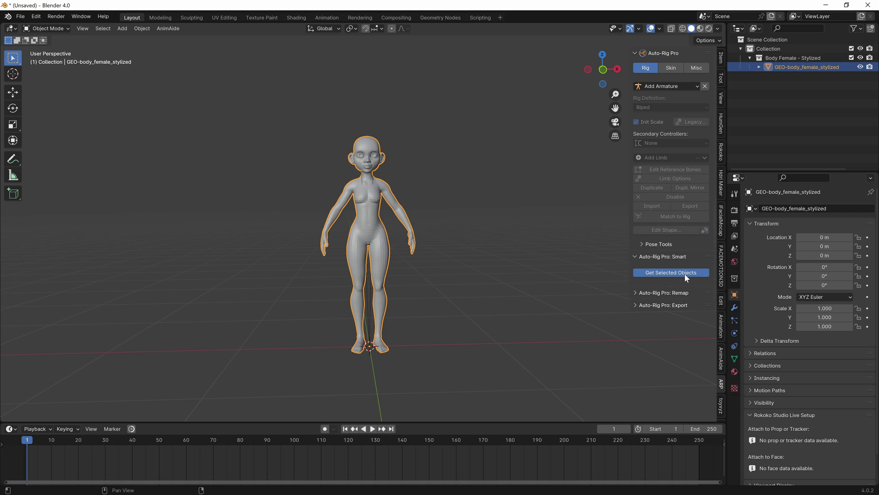
{"action": "left_click", "coordinate": [685, 274]}
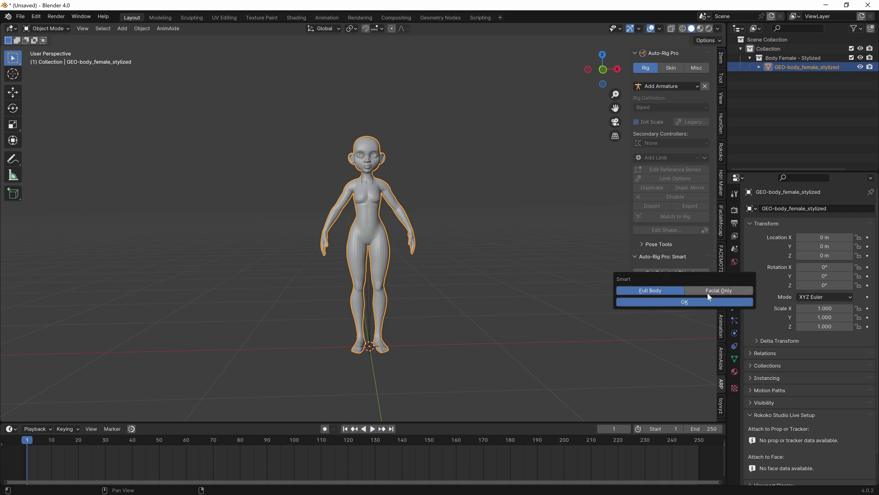
{"action": "left_click", "coordinate": [681, 303]}
- Place the Smart markers on the chin and, mirrored, on the shoulders and wrists
{"action": "left_click", "coordinate": [384, 127]}
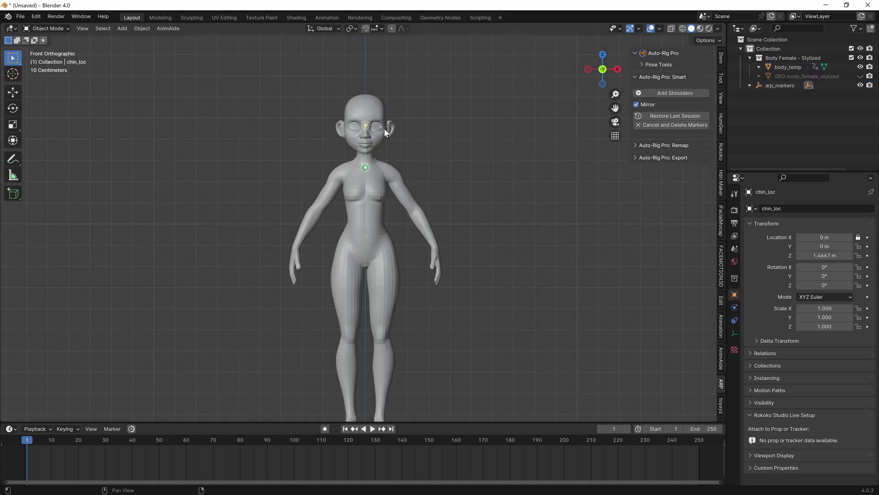
{"action": "left_click", "coordinate": [395, 176]}
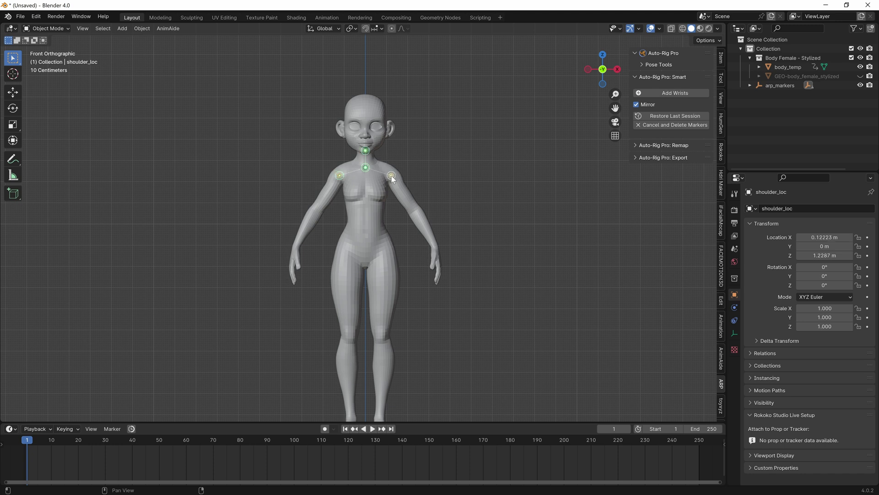
{"action": "left_click", "coordinate": [435, 246]}
- Place the root marker at the centre of the pelvis and the mirrored ankle markers on both feet
{"action": "left_click", "coordinate": [340, 237]}
{"action": "middle_click_drag", "start_coordinate": [364, 255], "coordinate": [364, 199], "text": "shift"}
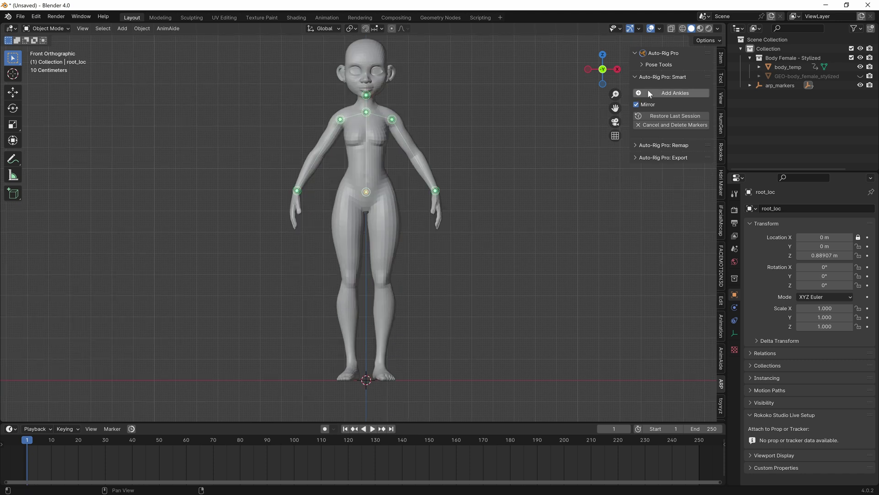
{"action": "left_click", "coordinate": [696, 91]}
{"action": "left_click", "coordinate": [390, 279]}
{"action": "left_click_drag", "start_coordinate": [383, 292], "coordinate": [382, 366]}
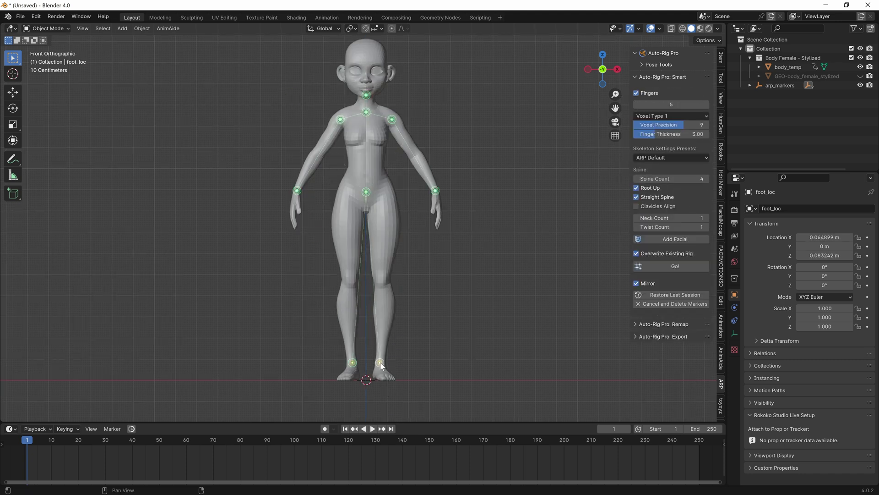
- Add the facial markers and fit the mirrored eyelid and ear points to the head mesh
{"action": "left_click", "coordinate": [673, 239]}
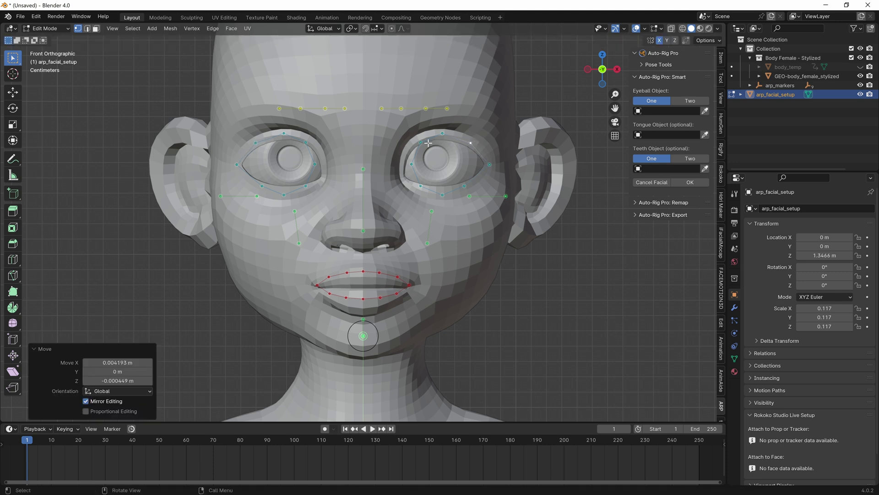
{"action": "left_click_drag", "start_coordinate": [427, 143], "coordinate": [420, 143]}
{"action": "left_click_drag", "start_coordinate": [506, 196], "coordinate": [509, 193]}
{"action": "left_click_drag", "start_coordinate": [507, 196], "coordinate": [519, 197]}
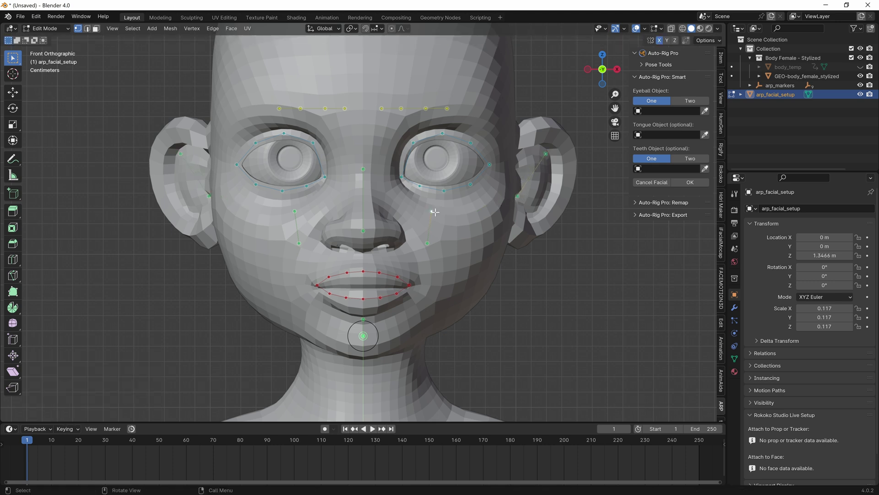
- Move the cheek points outward and align the mouth-corner and nose points with the face
{"action": "left_click_drag", "start_coordinate": [431, 211], "coordinate": [459, 209]}
{"action": "left_click_drag", "start_coordinate": [428, 244], "coordinate": [445, 251]}
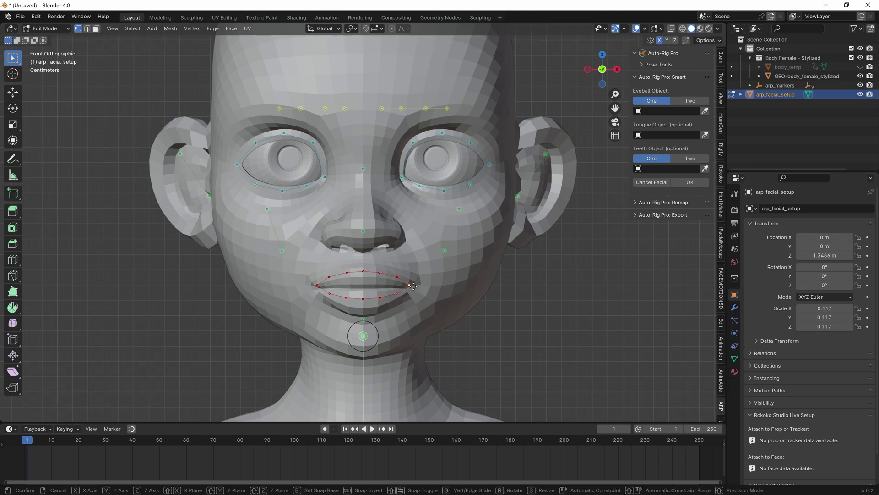
{"action": "left_click_drag", "start_coordinate": [409, 285], "coordinate": [396, 292]}
{"action": "left_click_drag", "start_coordinate": [373, 231], "coordinate": [373, 226]}
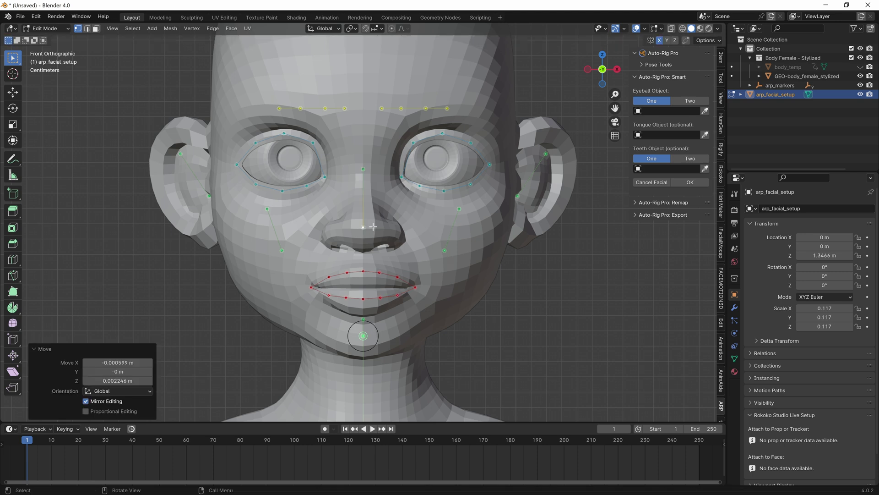
- Move the mirrored eyebrow points so they follow the brow line above each eye
{"action": "left_click_drag", "start_coordinate": [382, 109], "coordinate": [400, 120]}
{"action": "left_click_drag", "start_coordinate": [447, 109], "coordinate": [470, 112]}
{"action": "left_click_drag", "start_coordinate": [470, 112], "coordinate": [498, 119]}
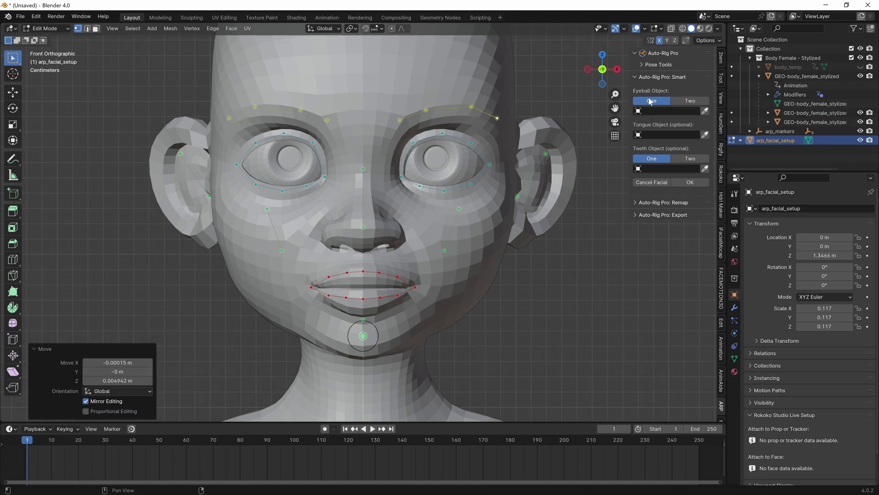
- Set the facial setup to two eyeballs, with GEO-body_female_stylized.eye.L as left and GEO-body_female_stylized.eye.R as right
{"action": "left_click", "coordinate": [688, 101]}
{"action": "left_click", "coordinate": [669, 121]}
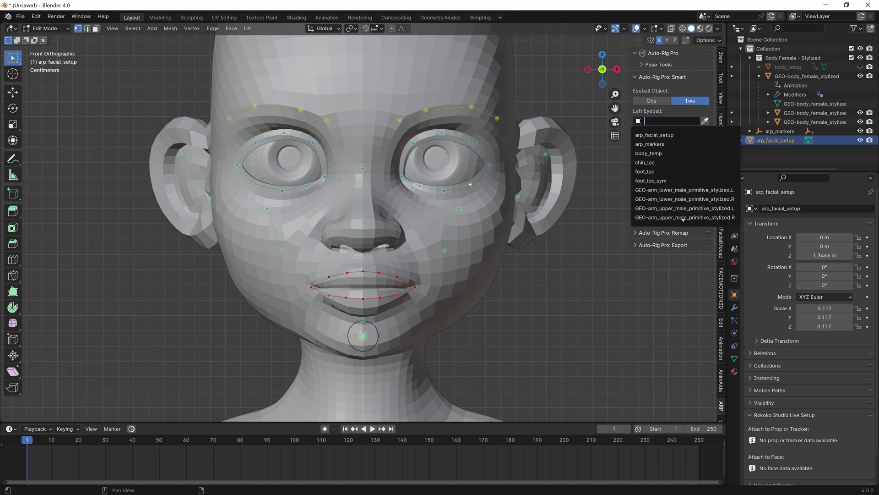
{"action": "type", "text": "eye"}
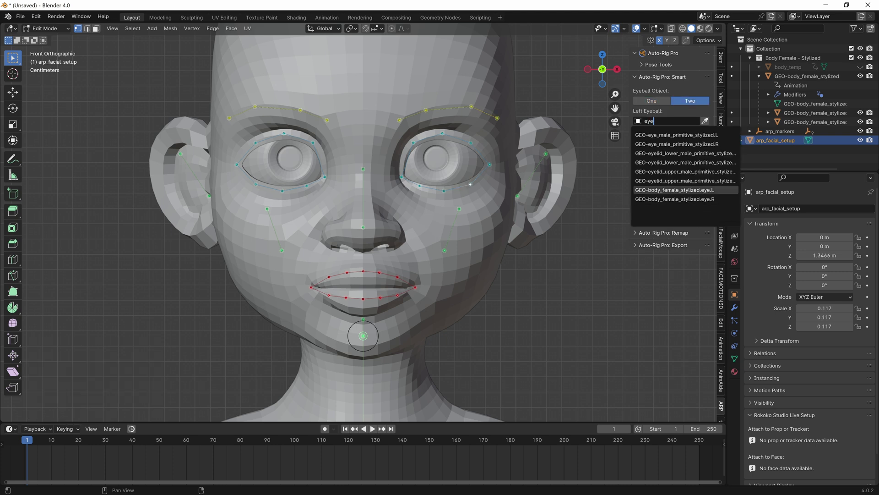
{"action": "left_click", "coordinate": [674, 190]}
{"action": "left_click", "coordinate": [668, 141]}
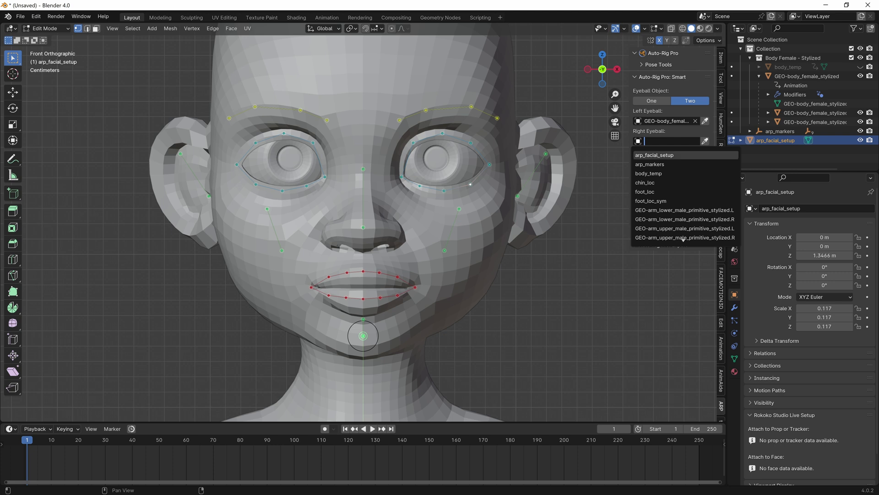
{"action": "type", "text": "eye"}
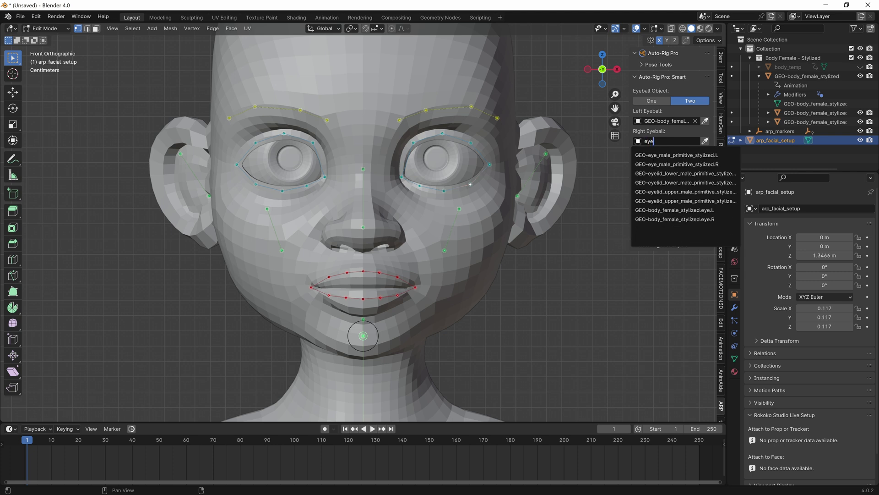
{"action": "left_click", "coordinate": [689, 219]}
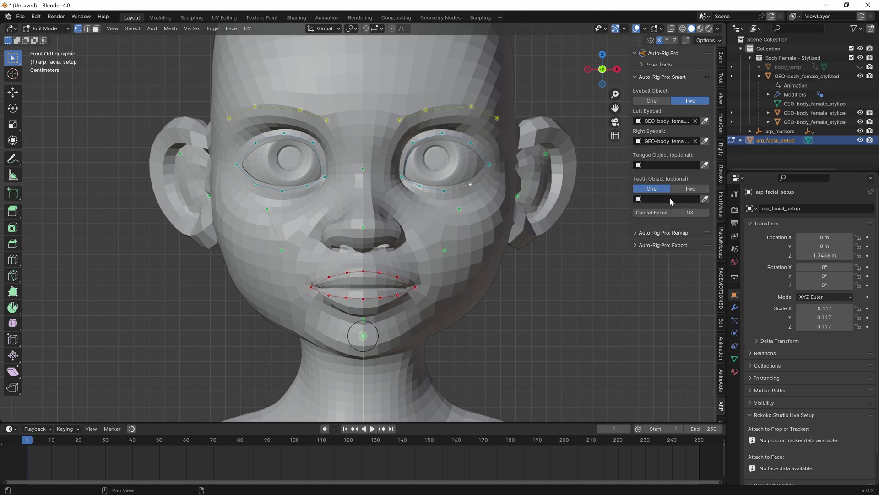
- Accept the facial setup and generate the rig from the markers
{"action": "left_click", "coordinate": [690, 213]}
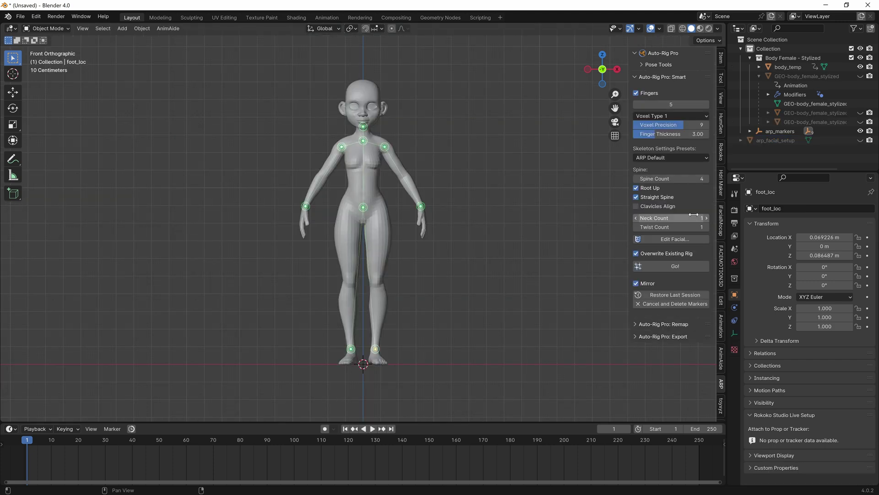
{"action": "left_click", "coordinate": [682, 268]}
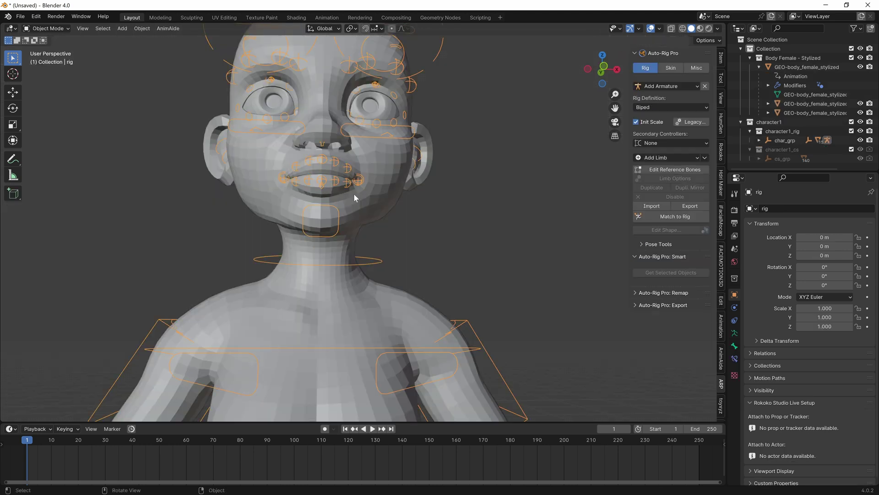
- Bind the body mesh to the generated rig using the Heat Maps engine
{"action": "left_click", "coordinate": [363, 199]}
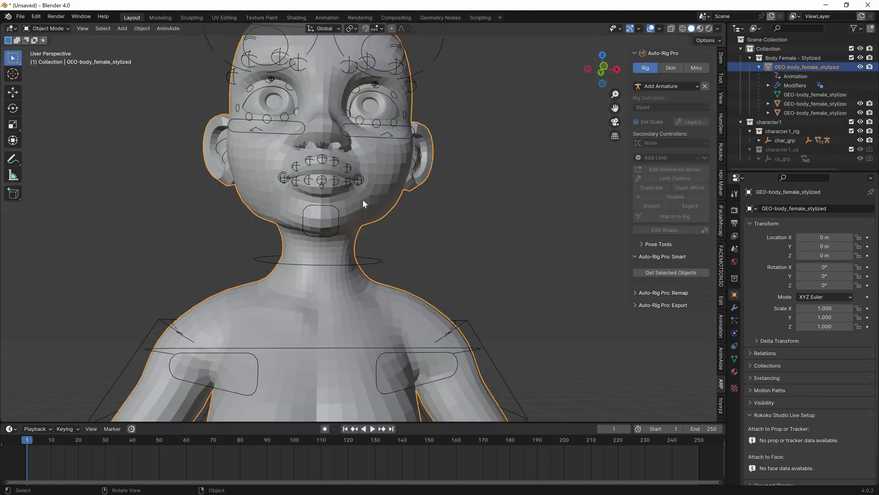
{"action": "left_click", "coordinate": [345, 181], "text": "shift"}
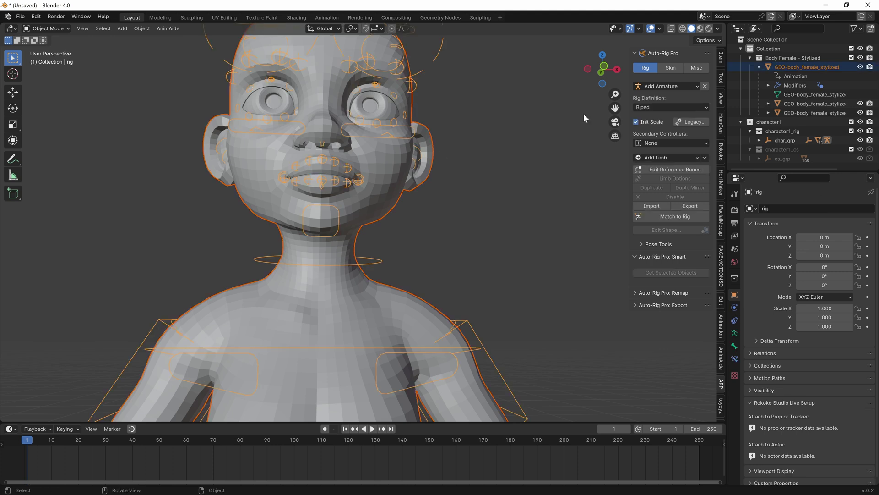
{"action": "left_click", "coordinate": [672, 70]}
{"action": "left_click", "coordinate": [649, 272]}
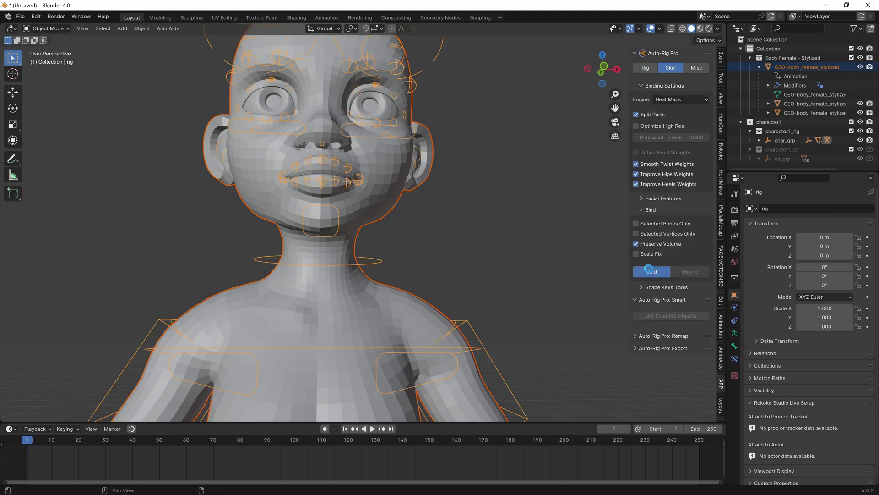
- Test the jaw controller's deformation in Pose Mode, cancel the movement and return to Object Mode
{"action": "scroll", "coordinate": [358, 210], "scroll_direction": "down", "scroll_amount": 3}
{"action": "left_click", "coordinate": [347, 223]}
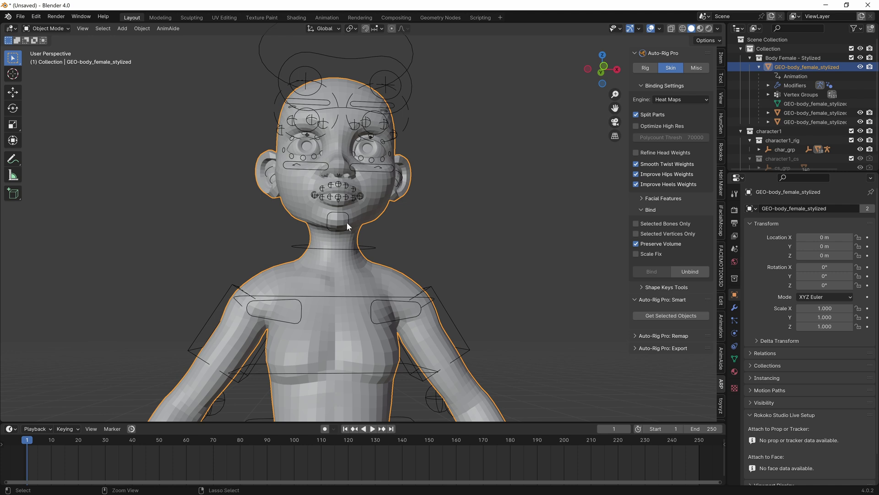
{"action": "key", "text": "ctrl+Tab"}
{"action": "left_click", "coordinate": [347, 229]}
{"action": "key", "text": "ctrl+Tab"}
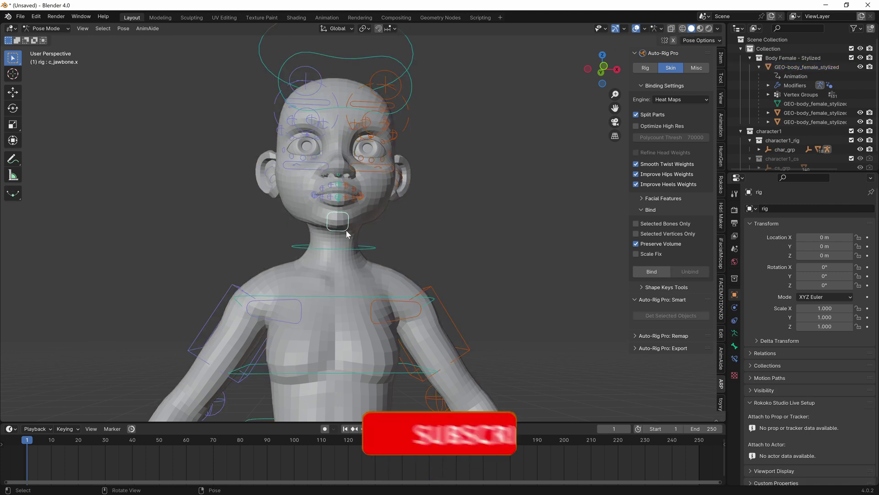
{"action": "key", "text": "r"}
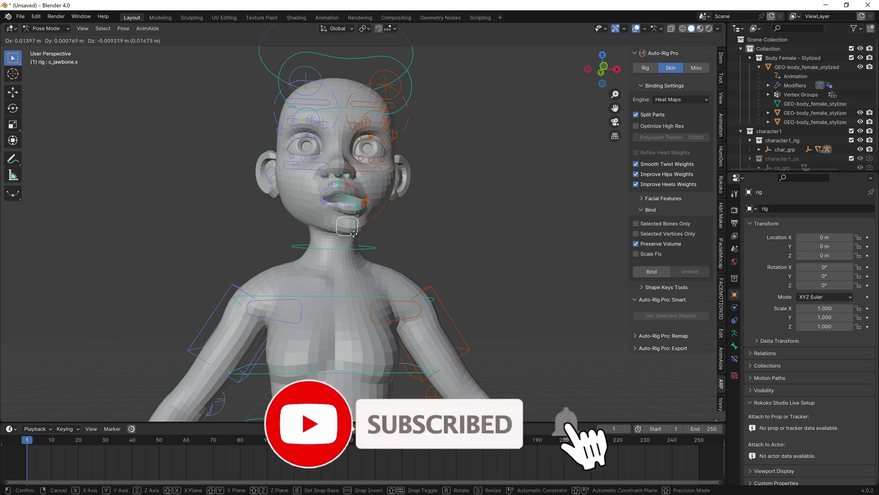
{"action": "right_click", "coordinate": [338, 238]}
{"action": "key", "text": "ctrl+Tab"}
- Bind the left and right eye meshes to the rig
{"action": "scroll", "coordinate": [375, 183], "scroll_direction": "up", "scroll_amount": 3}
{"action": "left_click", "coordinate": [383, 175]}
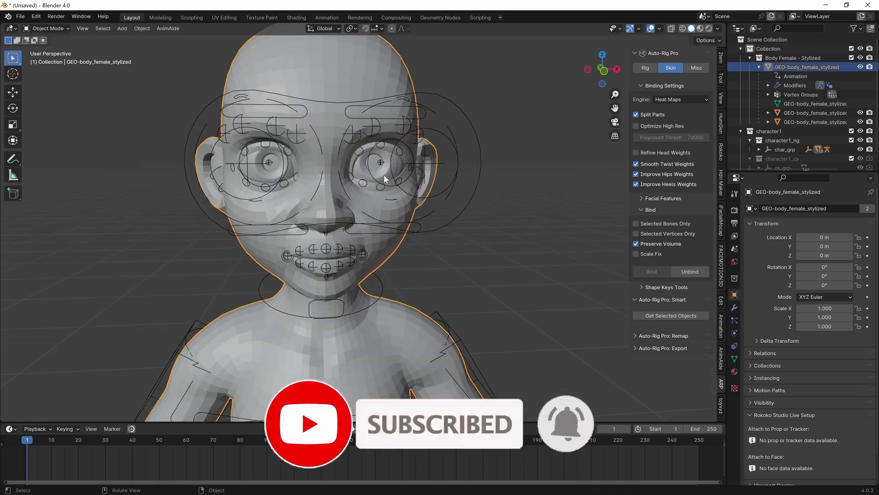
{"action": "left_click", "coordinate": [384, 175]}
{"action": "left_click", "coordinate": [254, 175], "text": "shift"}
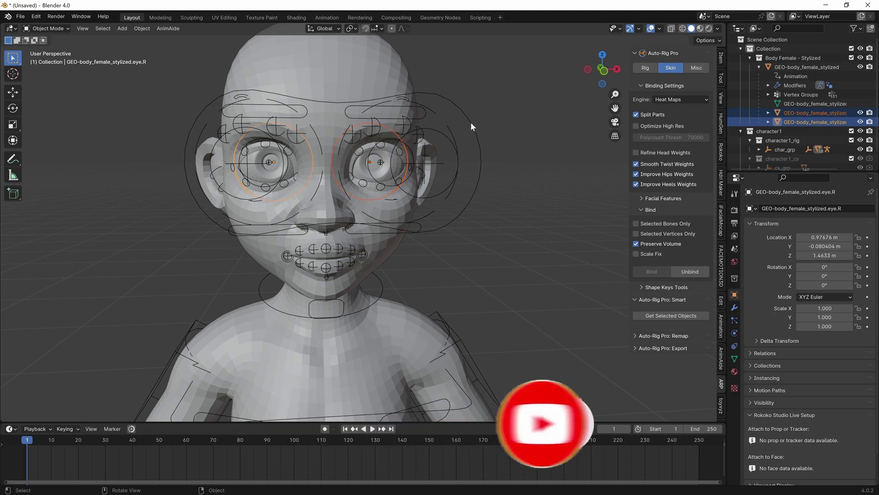
{"action": "left_click", "coordinate": [460, 110], "text": "shift"}
{"action": "left_click", "coordinate": [652, 271]}
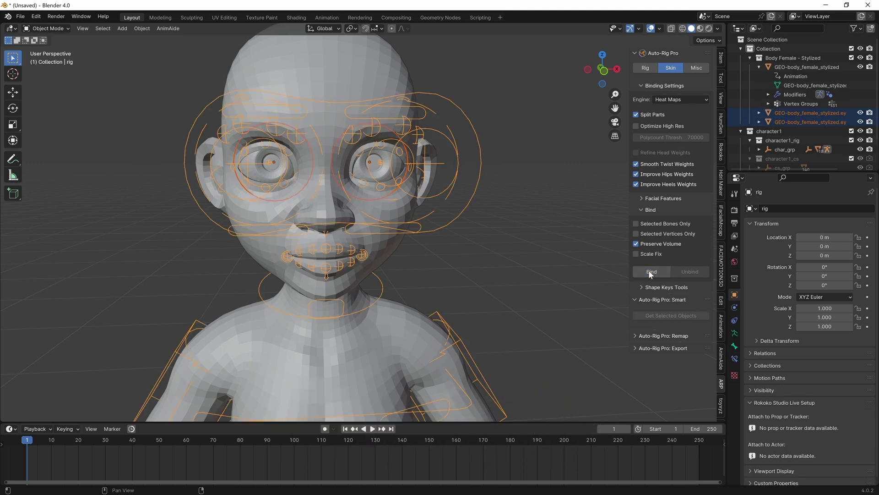
- Test the bound eyes by moving a facial controller in Pose Mode
{"action": "key", "text": "ctrl+Tab"}
{"action": "left_click", "coordinate": [479, 168]}
{"action": "key", "text": "g"}
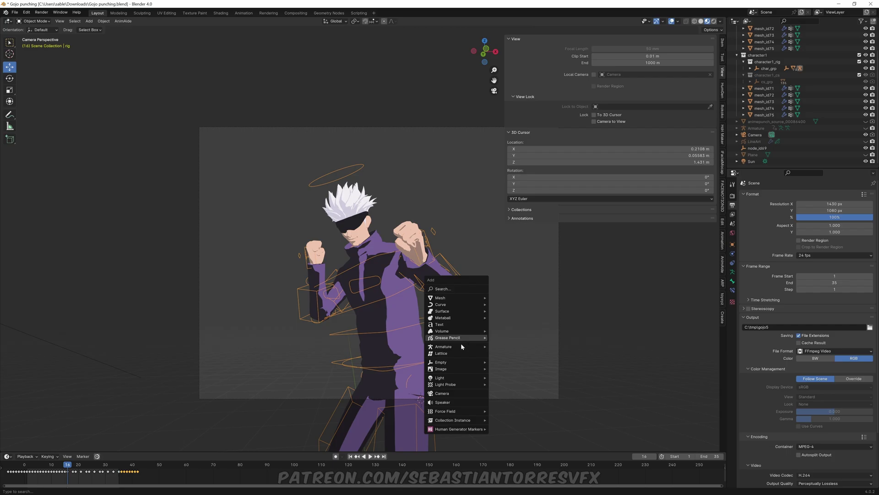
{"action": "mouse_move", "coordinate": [458, 339]}
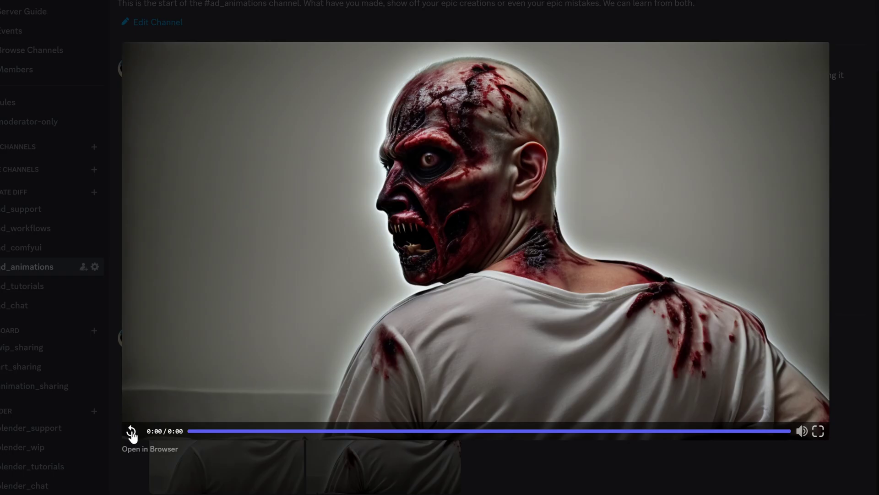
{"action": "left_click", "coordinate": [132, 433]}
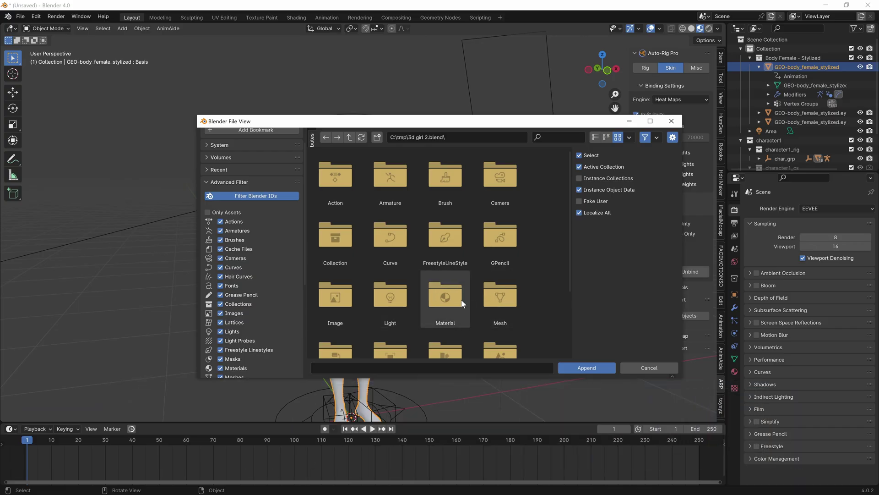
- Append the Cartoon material from 3d girl 2.blend and assign it to GEO-body_female_stylized
{"action": "double_click", "coordinate": [446, 302]}
{"action": "double_click", "coordinate": [504, 170]}
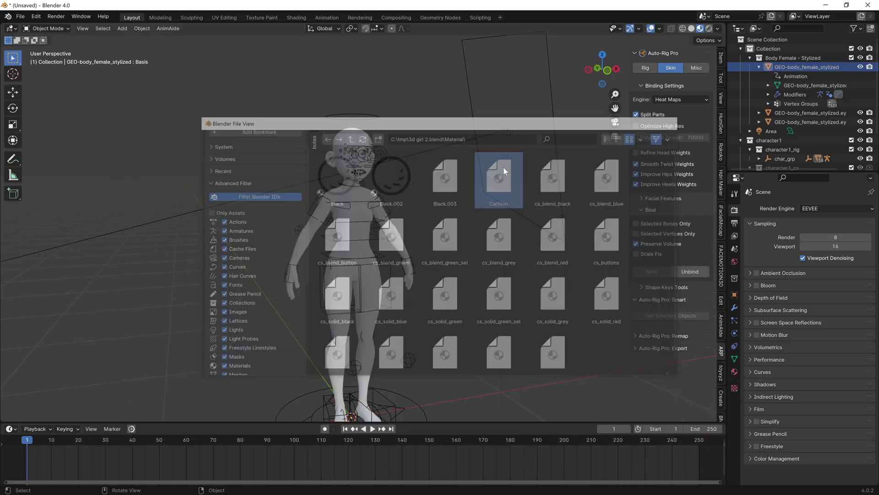
{"action": "left_click", "coordinate": [370, 199]}
{"action": "left_click", "coordinate": [735, 371]}
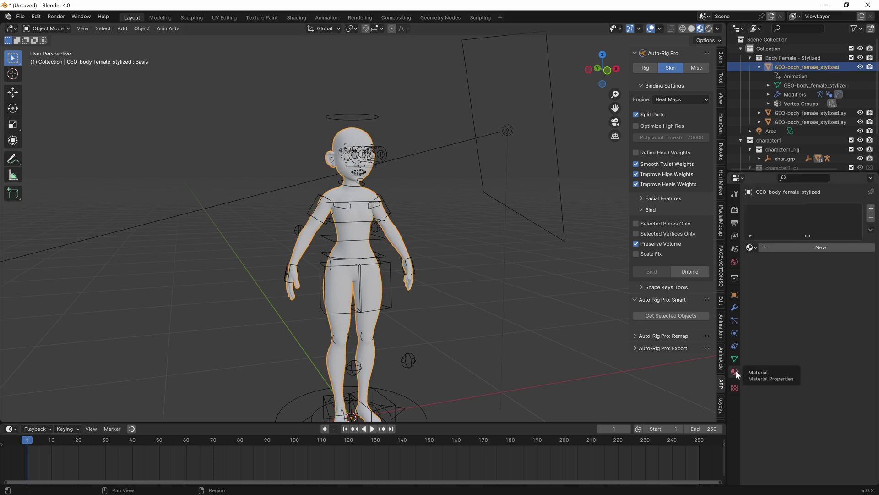
{"action": "left_click", "coordinate": [749, 247]}
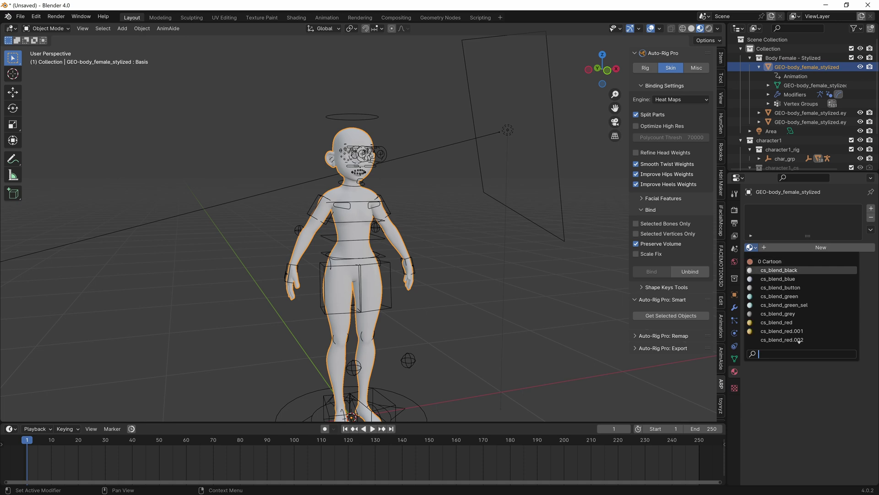
{"action": "left_click", "coordinate": [769, 261]}
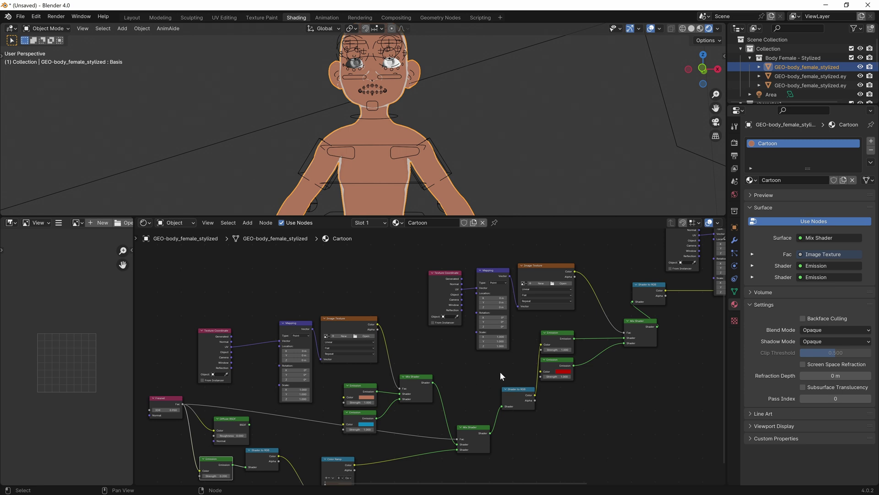
- Create a blank 2048 × 2048 px transparent image named layer1 in the first Image Texture node of the Cartoon material
{"action": "middle_click_drag", "start_coordinate": [612, 370], "coordinate": [429, 402]}
{"action": "middle_click_drag", "start_coordinate": [623, 316], "coordinate": [547, 337]}
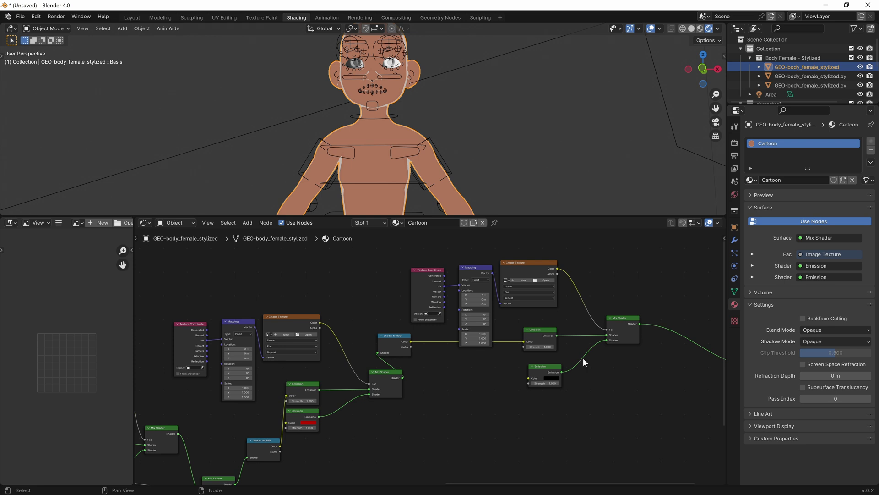
{"action": "middle_click_drag", "start_coordinate": [326, 329], "coordinate": [390, 374]}
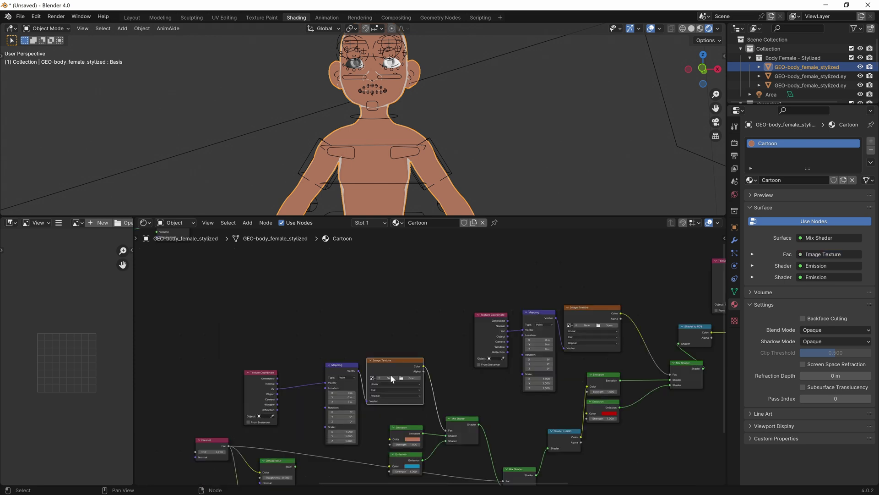
{"action": "left_click", "coordinate": [391, 375]}
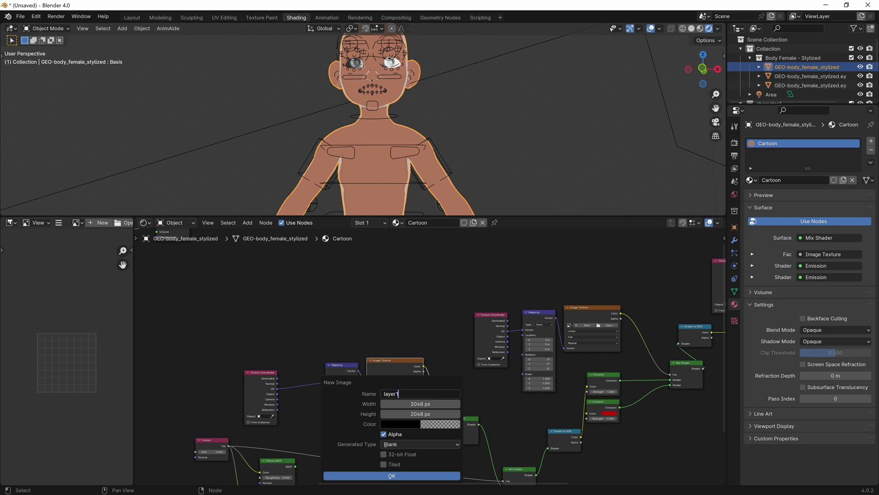
{"action": "left_click", "coordinate": [429, 426]}
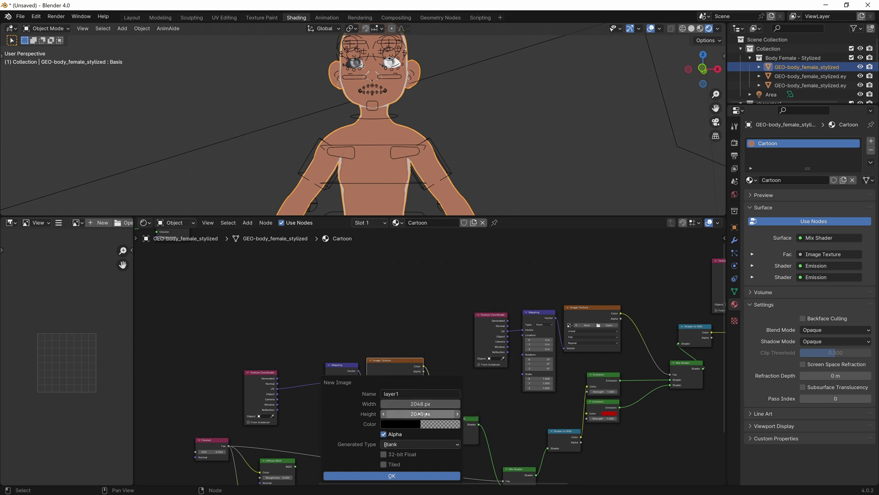
{"action": "left_click", "coordinate": [411, 475]}
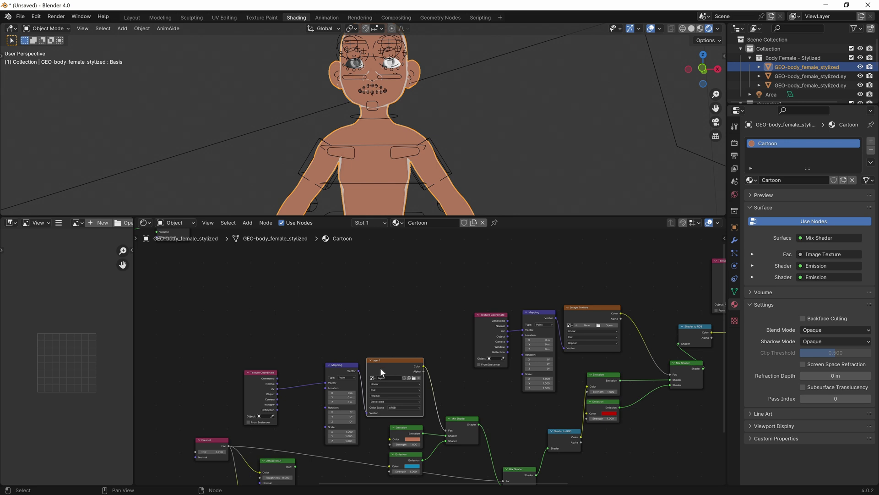
- Switch to the Texture Paint workspace and configure the brush stroke with lower spacing, Stabilize Stroke and a smaller stabilizing radius
{"action": "left_click", "coordinate": [268, 15]}
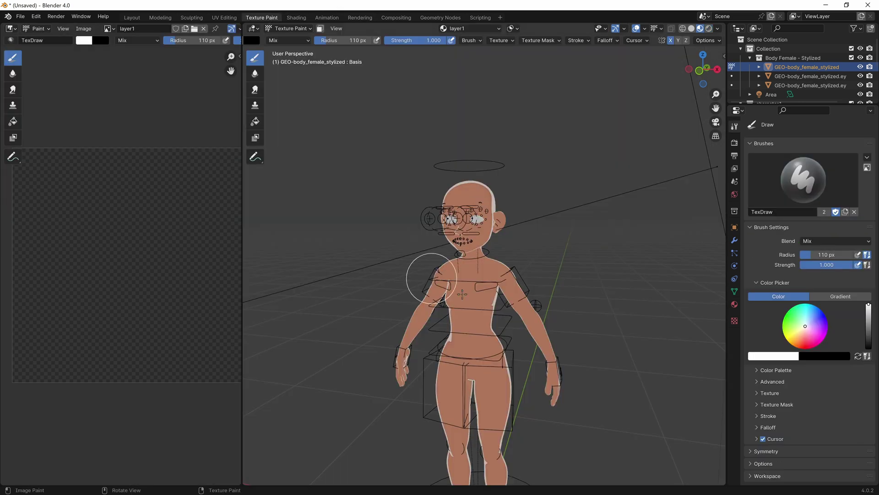
{"action": "scroll", "coordinate": [487, 310], "scroll_direction": "up", "scroll_amount": 3}
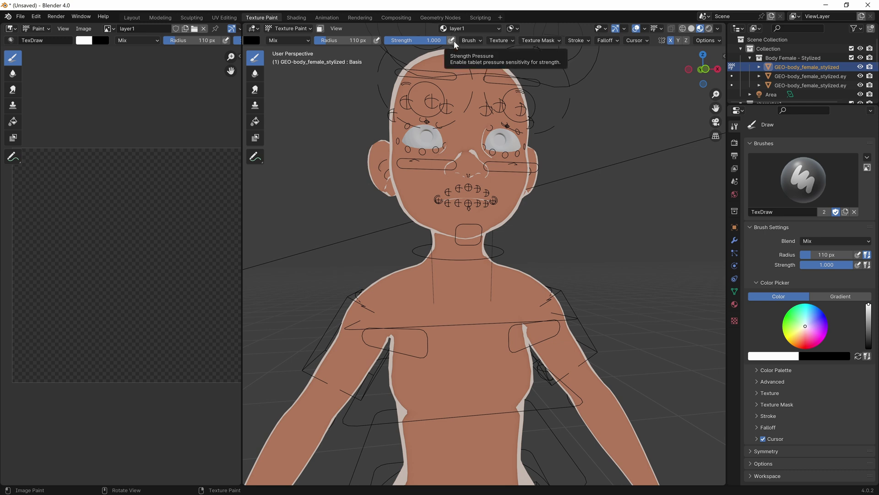
{"action": "left_click", "coordinate": [583, 40]}
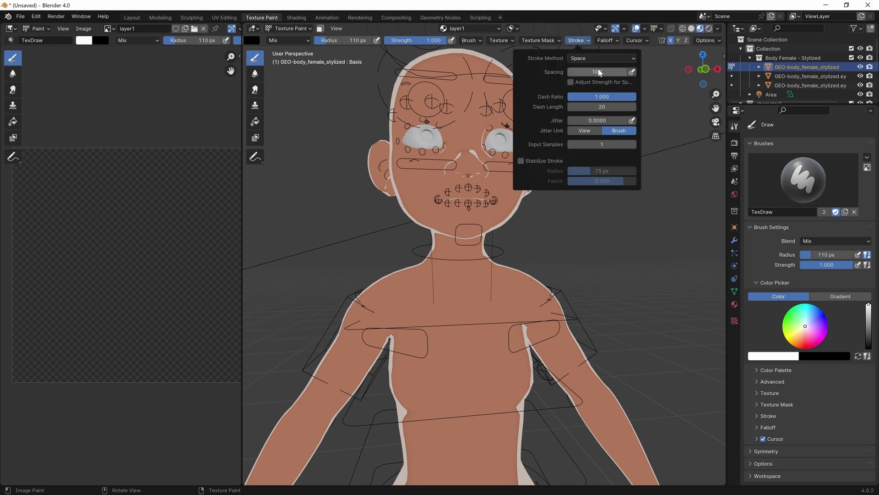
{"action": "left_click_drag", "start_coordinate": [595, 72], "coordinate": [569, 75]}
{"action": "left_click", "coordinate": [581, 41]}
{"action": "left_click", "coordinate": [535, 162]}
{"action": "left_click_drag", "start_coordinate": [601, 171], "coordinate": [585, 171]}
- Give the brush a hard edge by setting its falloff to the constant curve preset
{"action": "left_click", "coordinate": [614, 41]}
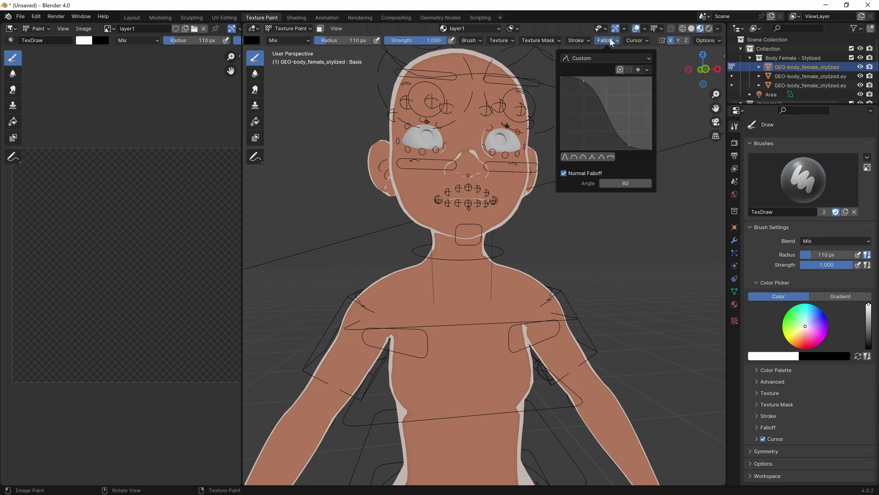
{"action": "left_click", "coordinate": [612, 158]}
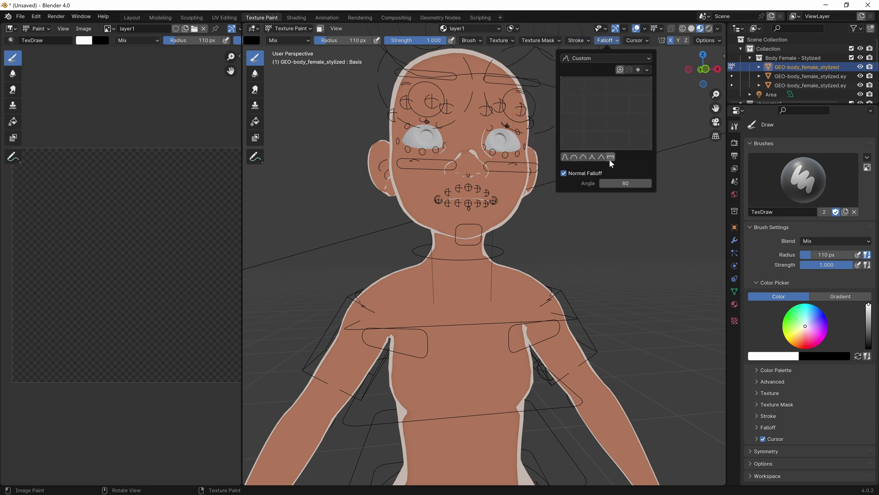
{"action": "left_click", "coordinate": [608, 41]}
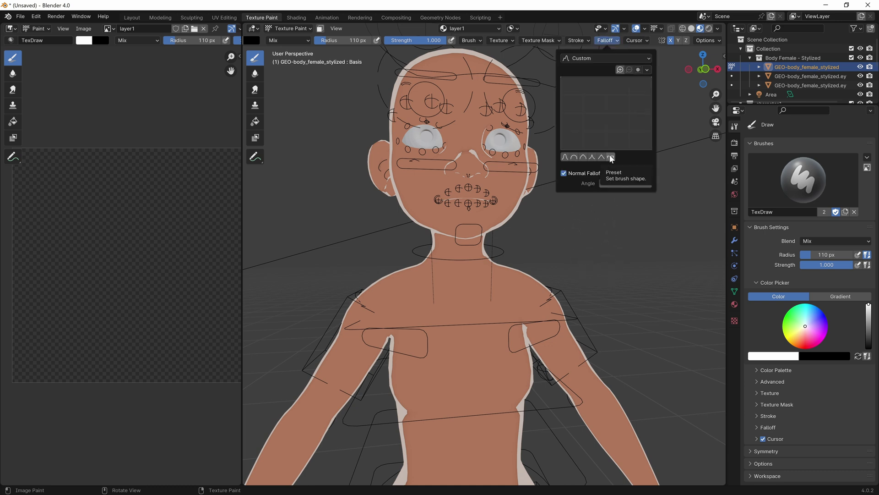
- Paint the front of a short-sleeved V-neck T-shirt in white on layer1, covering the chest, upper arms and torso down to the waist
{"action": "middle_click_drag", "start_coordinate": [571, 249], "coordinate": [547, 268]}
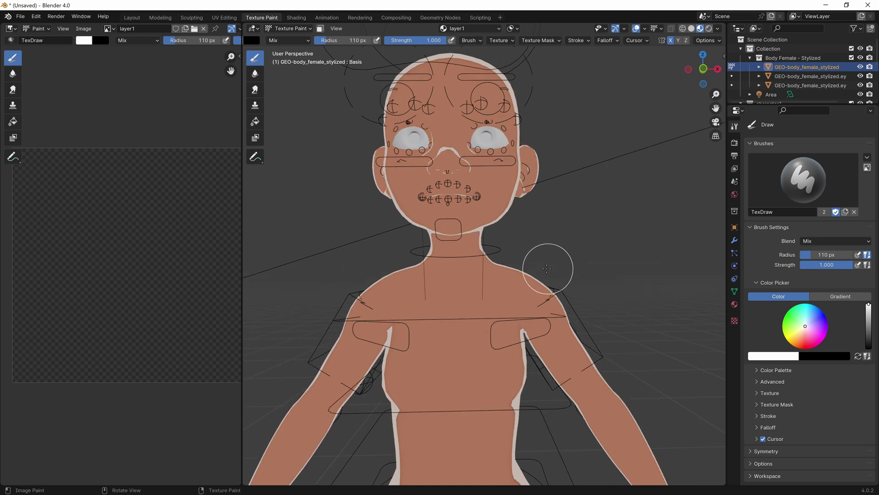
{"action": "mouse_move", "coordinate": [546, 270]}
{"action": "left_mouse_down"}
{"action": "mouse_move", "coordinate": [507, 310]}
{"action": "mouse_move", "coordinate": [451, 337]}
{"action": "mouse_move", "coordinate": [369, 342]}
{"action": "mouse_move", "coordinate": [383, 314]}
{"action": "left_mouse_up"}
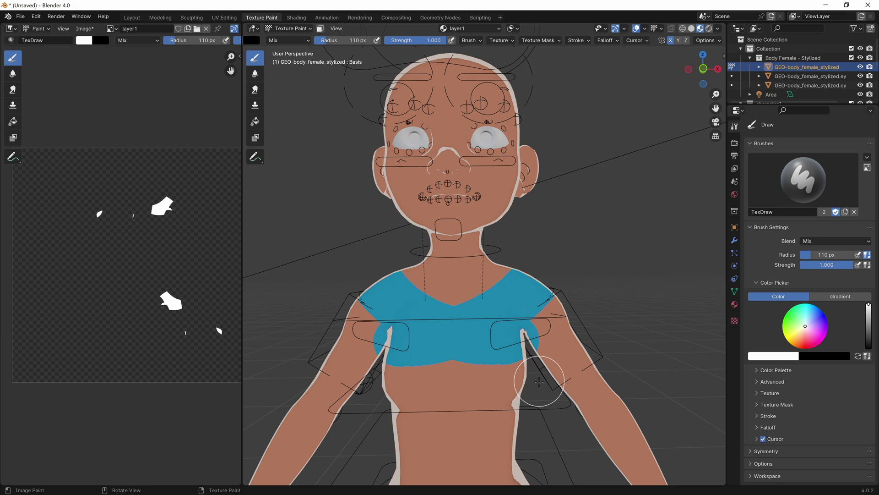
{"action": "mouse_move", "coordinate": [539, 381]}
{"action": "middle_mouse_down"}
{"action": "mouse_move", "coordinate": [507, 383]}
{"action": "mouse_move", "coordinate": [565, 359]}
{"action": "mouse_move", "coordinate": [546, 298]}
{"action": "middle_mouse_up"}
{"action": "scroll", "coordinate": [499, 334], "scroll_direction": "up", "scroll_amount": 6}
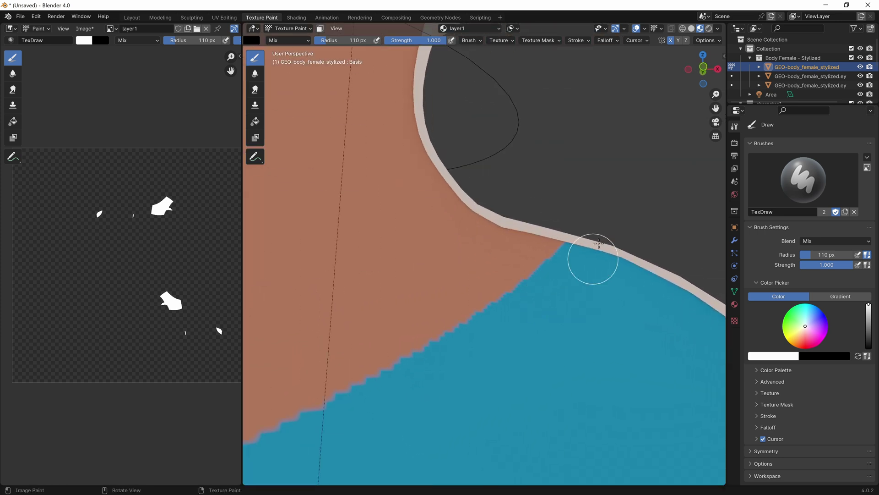
{"action": "scroll", "coordinate": [362, 387], "scroll_direction": "down", "scroll_amount": 4}
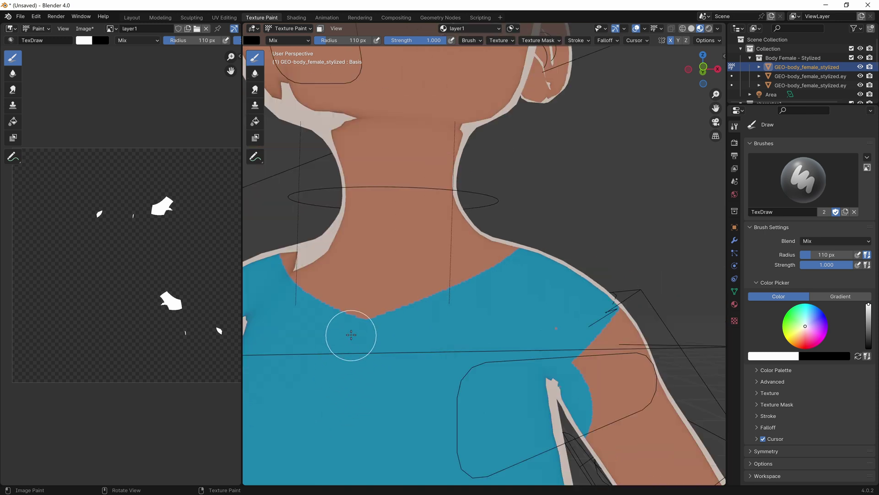
{"action": "scroll", "coordinate": [555, 261], "scroll_direction": "down", "scroll_amount": 5}
{"action": "mouse_move", "coordinate": [555, 261]}
{"action": "middle_mouse_down"}
{"action": "mouse_move", "coordinate": [473, 347]}
{"action": "mouse_move", "coordinate": [588, 349]}
{"action": "middle_mouse_up"}
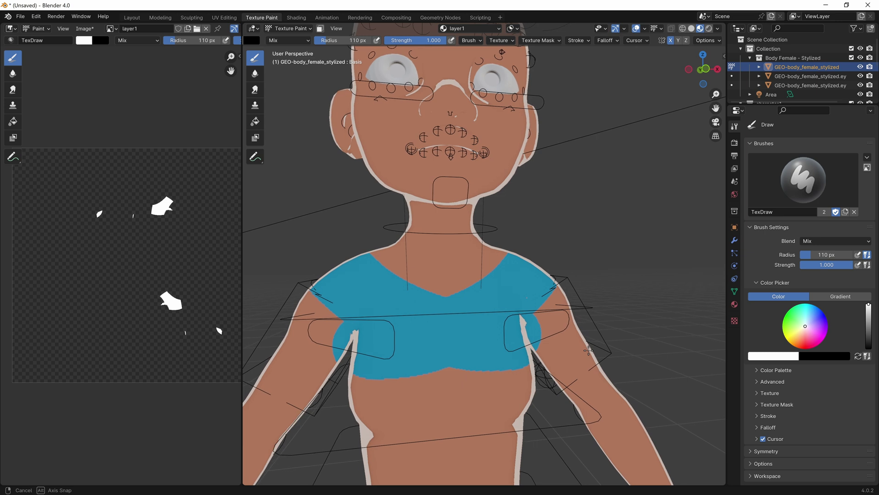
{"action": "scroll", "coordinate": [588, 350], "scroll_direction": "down", "scroll_amount": 4}
{"action": "mouse_move", "coordinate": [481, 364]}
{"action": "left_mouse_down"}
{"action": "mouse_move", "coordinate": [444, 331]}
{"action": "mouse_move", "coordinate": [435, 301]}
{"action": "mouse_move", "coordinate": [503, 335]}
{"action": "left_mouse_up"}
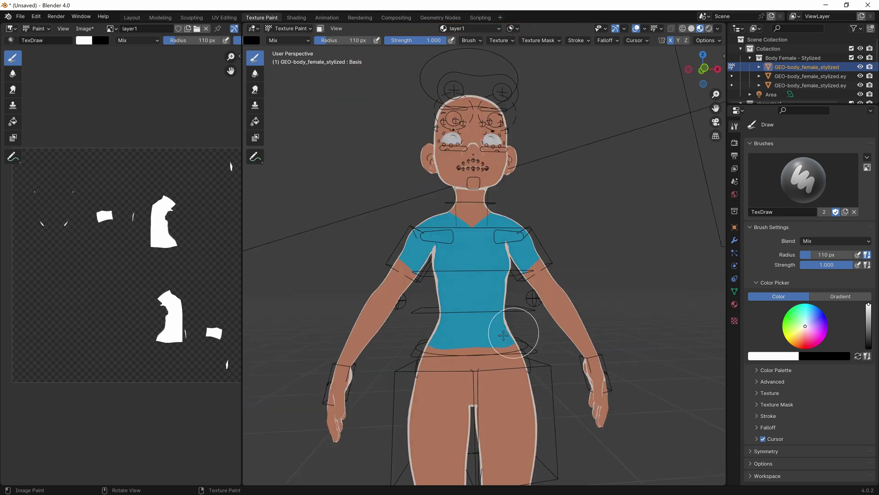
- Continue painting the T-shirt over the back of the torso and sleeves, undoing one stroke
{"action": "mouse_move", "coordinate": [504, 335]}
{"action": "middle_mouse_down"}
{"action": "mouse_move", "coordinate": [632, 280]}
{"action": "mouse_move", "coordinate": [513, 348]}
{"action": "middle_mouse_up"}
{"action": "mouse_move", "coordinate": [513, 348]}
{"action": "left_mouse_down"}
{"action": "mouse_move", "coordinate": [503, 289]}
{"action": "mouse_move", "coordinate": [527, 257]}
{"action": "left_mouse_up"}
{"action": "middle_click_drag", "start_coordinate": [527, 256], "coordinate": [565, 314]}
{"action": "left_click_drag", "start_coordinate": [565, 314], "coordinate": [563, 412]}
{"action": "mouse_move", "coordinate": [563, 412]}
{"action": "middle_mouse_down"}
{"action": "mouse_move", "coordinate": [576, 393]}
{"action": "mouse_move", "coordinate": [521, 246]}
{"action": "mouse_move", "coordinate": [472, 255]}
{"action": "middle_mouse_up"}
{"action": "scroll", "coordinate": [576, 392], "scroll_direction": "up", "scroll_amount": 3}
{"action": "key", "text": "ctrl+z"}
{"action": "scroll", "coordinate": [471, 255], "scroll_direction": "up", "scroll_amount": 3}
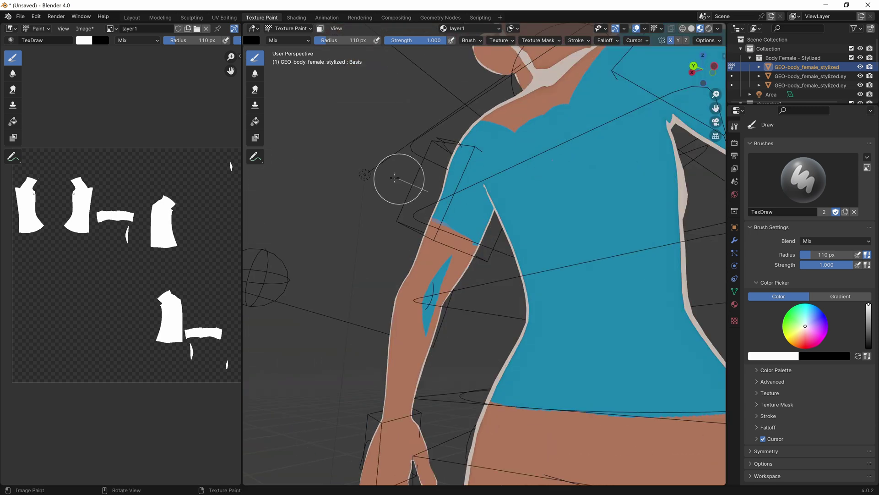
- Erase the stray paint patch below the sleeve on the arm using the Erase Alpha blending mode
{"action": "scroll", "coordinate": [394, 178], "scroll_direction": "down", "scroll_amount": 3}
{"action": "middle_click_drag", "start_coordinate": [394, 178], "coordinate": [472, 216]}
{"action": "scroll", "coordinate": [471, 215], "scroll_direction": "up", "scroll_amount": 3}
{"action": "scroll", "coordinate": [471, 216], "scroll_direction": "up", "scroll_amount": 2}
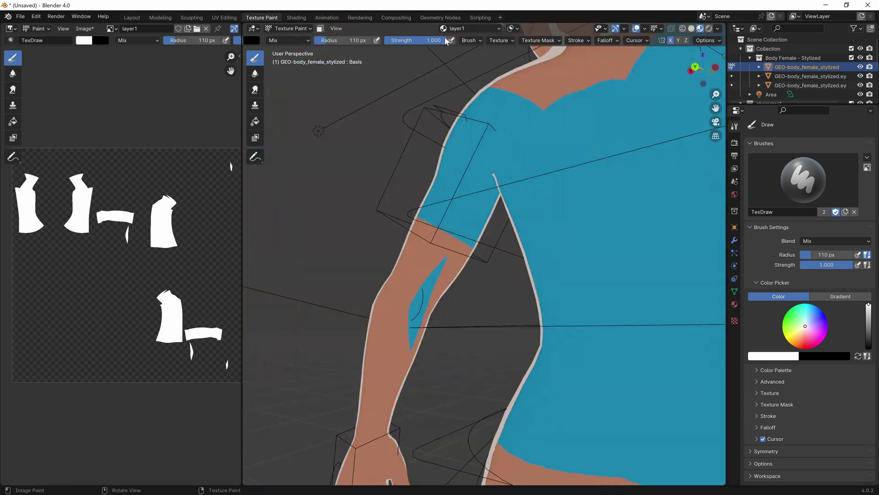
{"action": "left_click", "coordinate": [306, 40]}
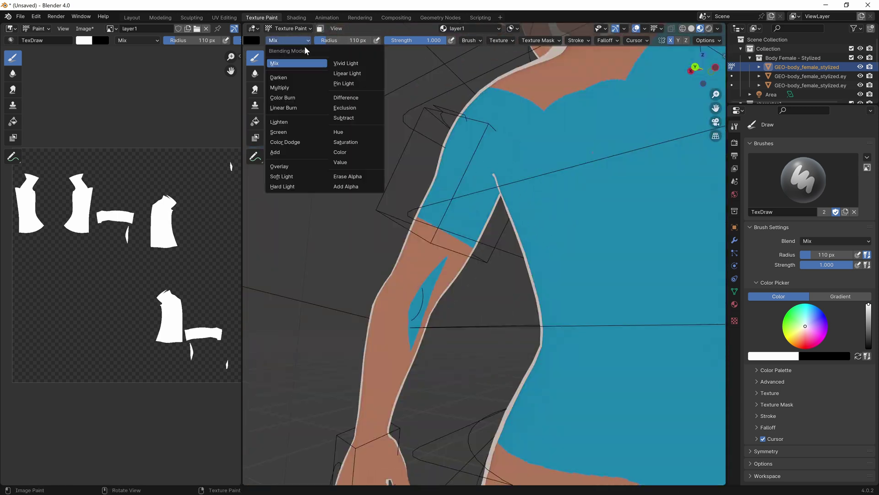
{"action": "left_click", "coordinate": [362, 176]}
{"action": "mouse_move", "coordinate": [458, 275]}
{"action": "left_mouse_down"}
{"action": "mouse_move", "coordinate": [406, 331]}
{"action": "mouse_move", "coordinate": [386, 387]}
{"action": "left_mouse_up"}
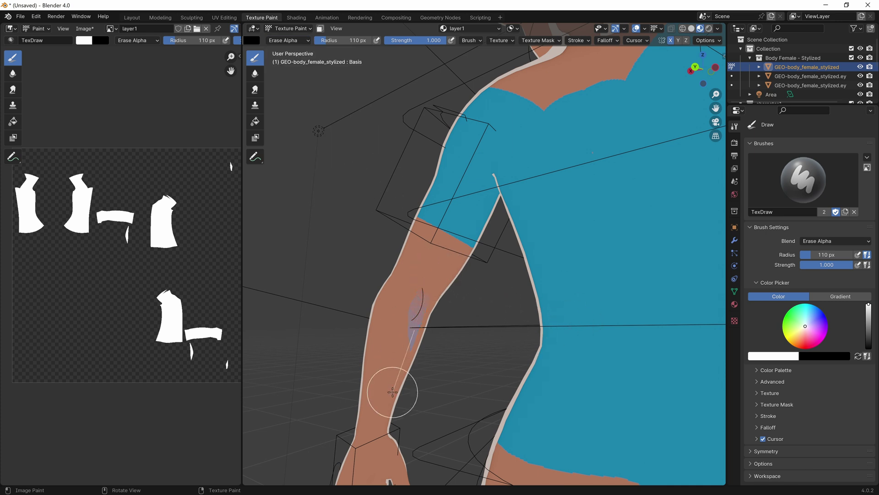
{"action": "scroll", "coordinate": [392, 389], "scroll_direction": "down", "scroll_amount": 4}
{"action": "middle_click_drag", "start_coordinate": [550, 304], "coordinate": [525, 193]}
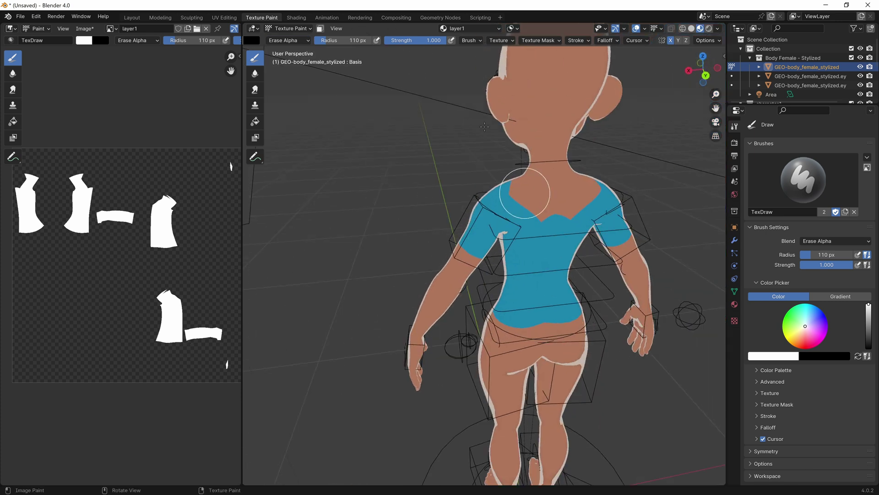
- Paint along the shirt's back neckline with the brush blending set to Mix and return to the Shading workspace
{"action": "left_click", "coordinate": [289, 40]}
{"action": "left_click", "coordinate": [295, 51]}
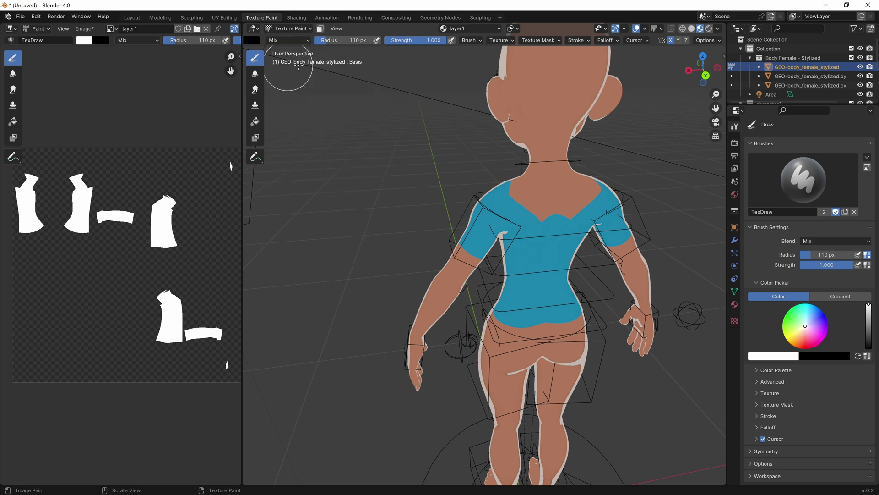
{"action": "middle_click_drag", "start_coordinate": [572, 293], "coordinate": [572, 238], "text": "ctrl"}
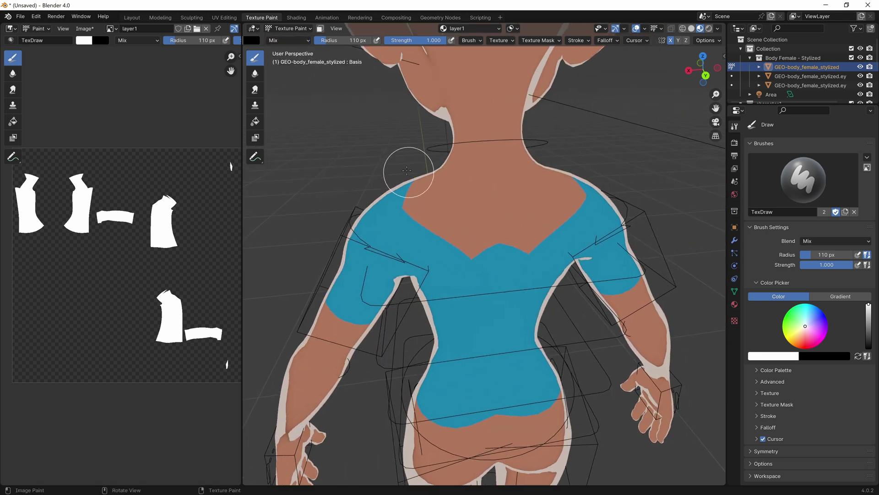
{"action": "mouse_move", "coordinate": [403, 204]}
{"action": "left_mouse_down"}
{"action": "mouse_move", "coordinate": [592, 205]}
{"action": "mouse_move", "coordinate": [599, 196]}
{"action": "left_mouse_up"}
{"action": "left_click", "coordinate": [294, 17]}
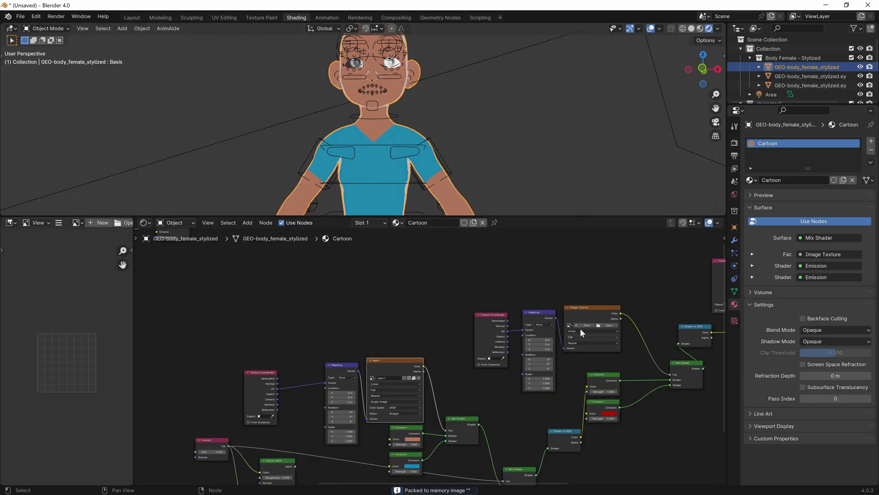
- Create a blank 2048 px image with alpha named layer2 in the empty Image Texture node of the second mask
{"action": "left_click", "coordinate": [579, 313]}
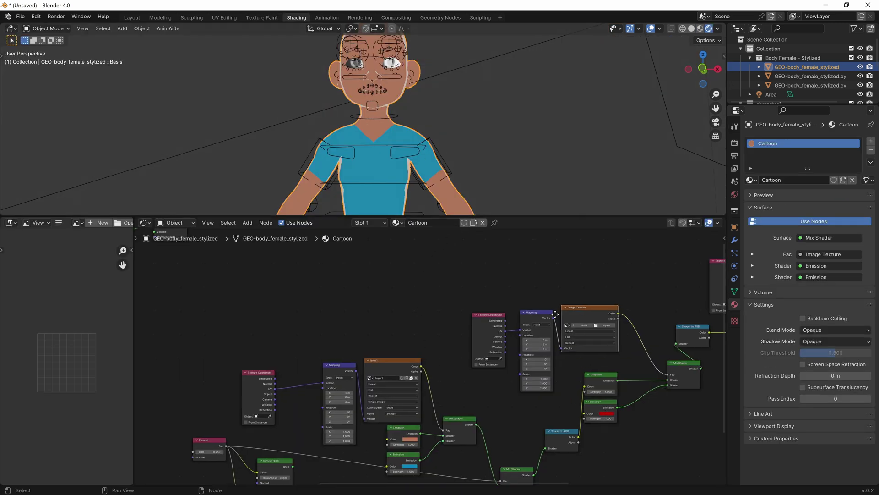
{"action": "middle_click_drag", "start_coordinate": [585, 317], "coordinate": [490, 311]}
{"action": "left_click", "coordinate": [492, 315]}
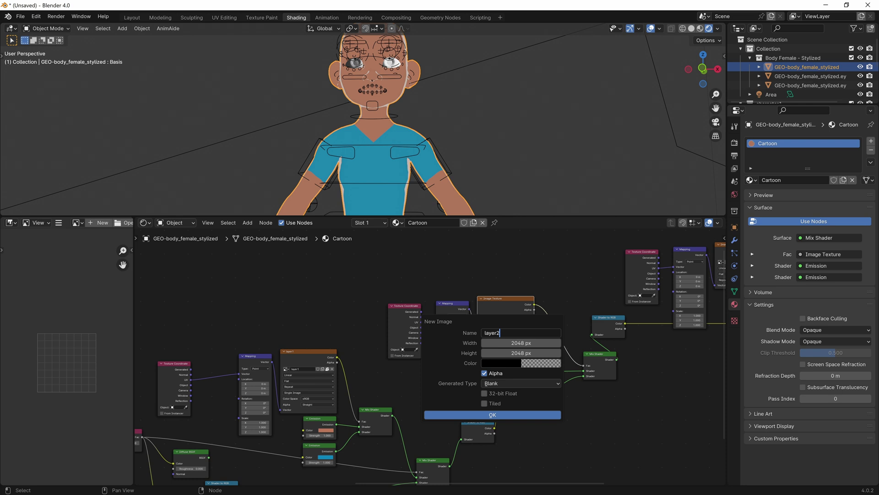
{"action": "type", "text": "layer2"}
{"action": "left_click", "coordinate": [492, 415]}
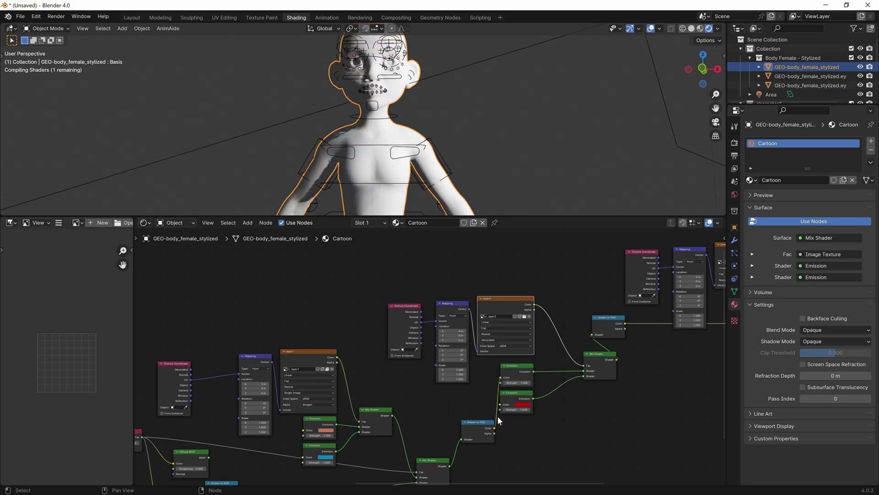
- Change the red Emission color of the layer2 mask to dark navy blue and switch to the Texture Paint workspace
{"action": "left_click", "coordinate": [522, 405]}
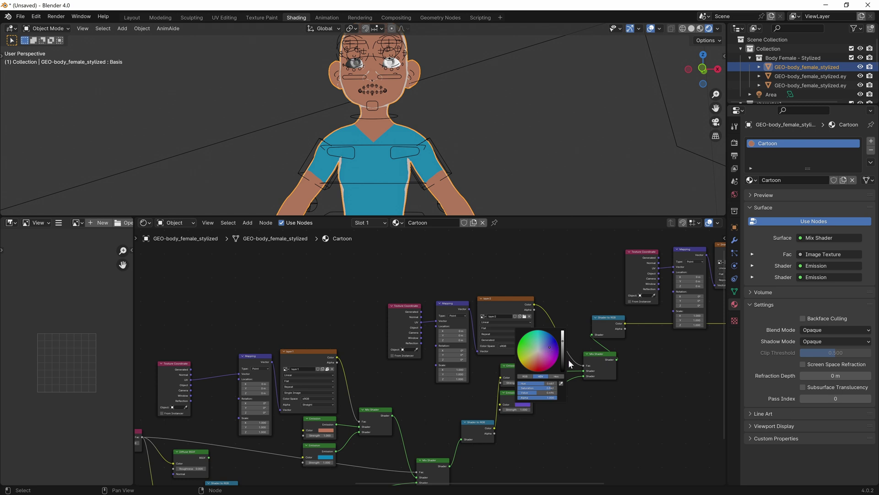
{"action": "left_click_drag", "start_coordinate": [564, 357], "coordinate": [563, 359]}
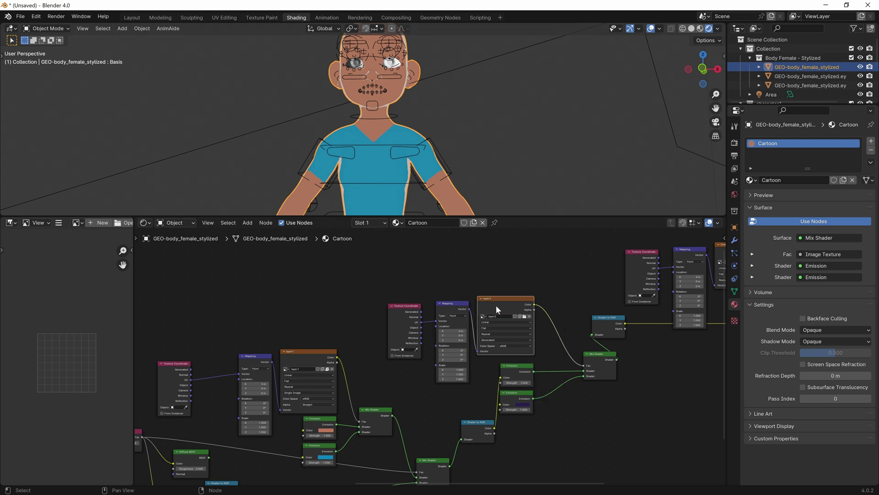
{"action": "left_click", "coordinate": [251, 17]}
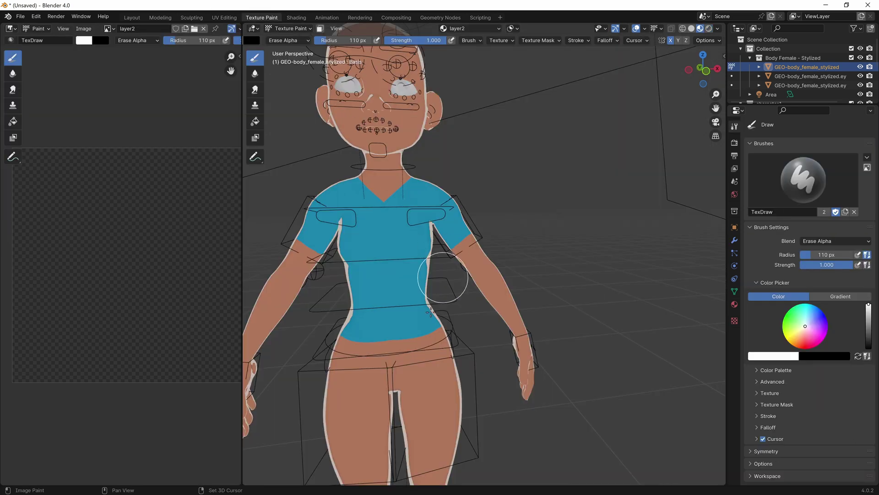
- Paint shorts around the hips on layer2 in white with Mix blending and toggle the brush's Stabilize Stroke option
{"action": "scroll", "coordinate": [443, 278], "scroll_direction": "up", "scroll_amount": 2}
{"action": "mouse_move", "coordinate": [428, 240]}
{"action": "left_mouse_down"}
{"action": "mouse_move", "coordinate": [495, 249]}
{"action": "mouse_move", "coordinate": [481, 247]}
{"action": "left_mouse_up"}
{"action": "left_click", "coordinate": [573, 41]}
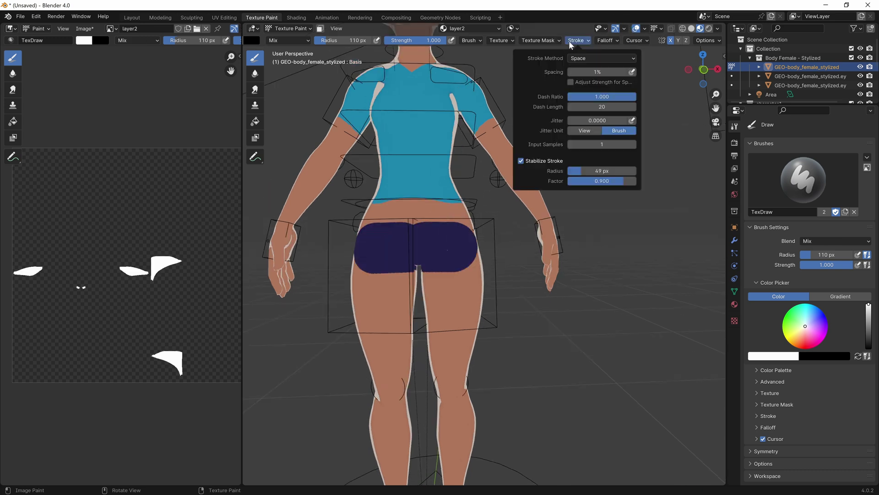
{"action": "left_click", "coordinate": [531, 161]}
- Try a brush stroke from the hips down the thigh on layer2 and undo it
{"action": "mouse_move", "coordinate": [403, 240]}
{"action": "left_mouse_down"}
{"action": "mouse_move", "coordinate": [468, 247]}
{"action": "mouse_move", "coordinate": [464, 365]}
{"action": "mouse_move", "coordinate": [455, 394]}
{"action": "mouse_move", "coordinate": [426, 276]}
{"action": "mouse_move", "coordinate": [437, 392]}
{"action": "mouse_move", "coordinate": [409, 309]}
{"action": "mouse_move", "coordinate": [437, 334]}
{"action": "left_mouse_up"}
{"action": "mouse_move", "coordinate": [438, 333]}
{"action": "middle_mouse_down"}
{"action": "mouse_move", "coordinate": [565, 280]}
{"action": "mouse_move", "coordinate": [510, 153]}
{"action": "mouse_move", "coordinate": [561, 212]}
{"action": "mouse_move", "coordinate": [473, 223]}
{"action": "mouse_move", "coordinate": [412, 186]}
{"action": "mouse_move", "coordinate": [404, 238]}
{"action": "mouse_move", "coordinate": [520, 259]}
{"action": "mouse_move", "coordinate": [427, 247]}
{"action": "mouse_move", "coordinate": [418, 142]}
{"action": "mouse_move", "coordinate": [436, 157]}
{"action": "mouse_move", "coordinate": [530, 151]}
{"action": "mouse_move", "coordinate": [496, 329]}
{"action": "mouse_move", "coordinate": [471, 311]}
{"action": "middle_mouse_up"}
{"action": "key", "text": "ctrl+z"}
{"action": "key", "text": "grave"}
{"action": "left_click", "coordinate": [399, 158]}
{"action": "key", "text": "grave"}
{"action": "left_click", "coordinate": [391, 300]}
{"action": "scroll", "coordinate": [387, 379], "scroll_direction": "up", "scroll_amount": 4}
{"action": "middle_click_drag", "start_coordinate": [387, 379], "coordinate": [483, 391]}
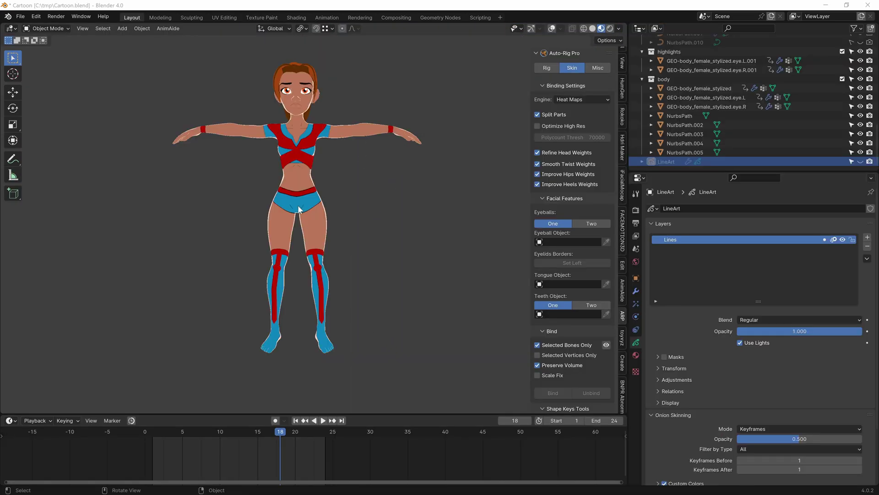
- Reshape the front hair strand of the finished character by moving a control point of the NurbsPath.006 curve outward
{"action": "middle_click_drag", "start_coordinate": [298, 209], "coordinate": [308, 238]}
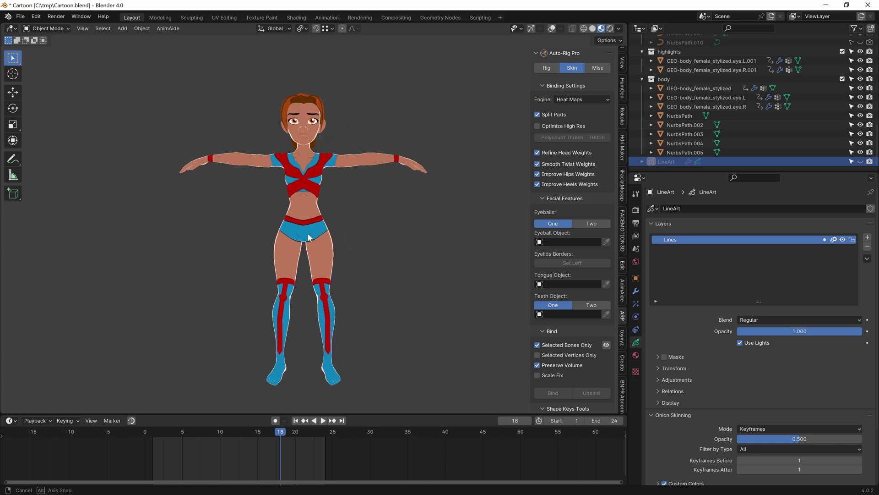
{"action": "scroll", "coordinate": [329, 239], "scroll_direction": "up", "scroll_amount": 5}
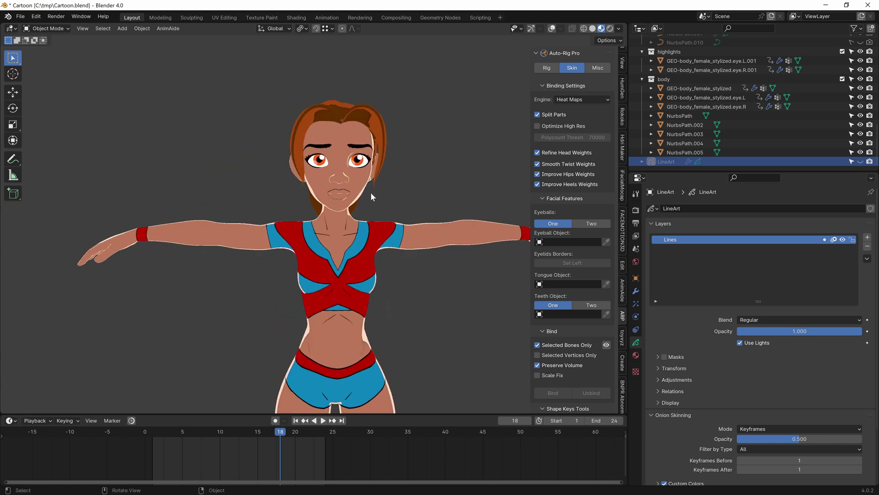
{"action": "middle_click_drag", "start_coordinate": [370, 192], "coordinate": [317, 186]}
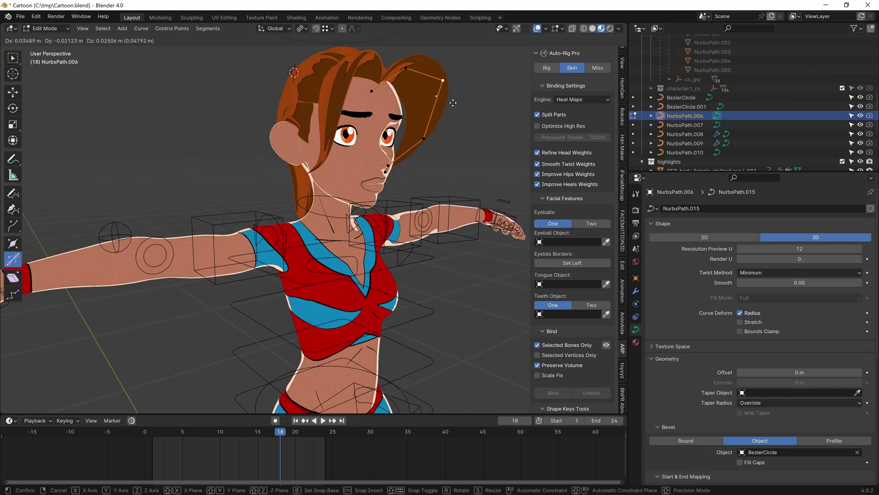
{"action": "left_click_drag", "start_coordinate": [453, 102], "coordinate": [477, 81]}
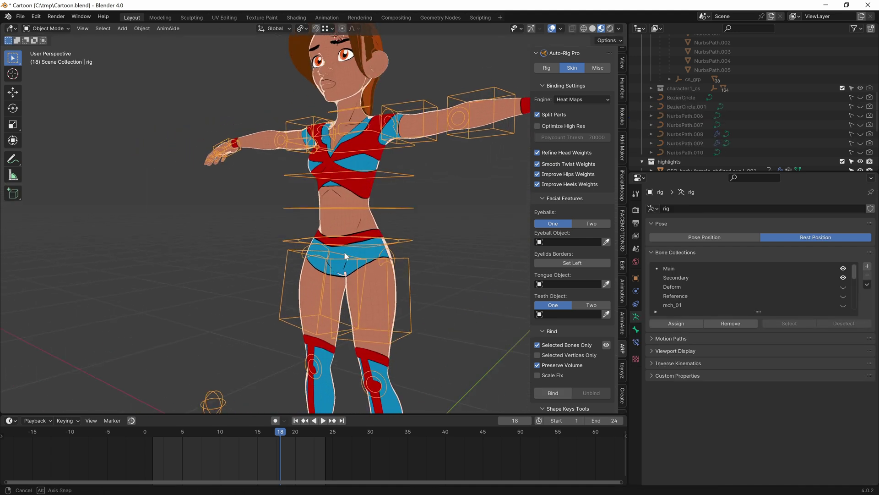
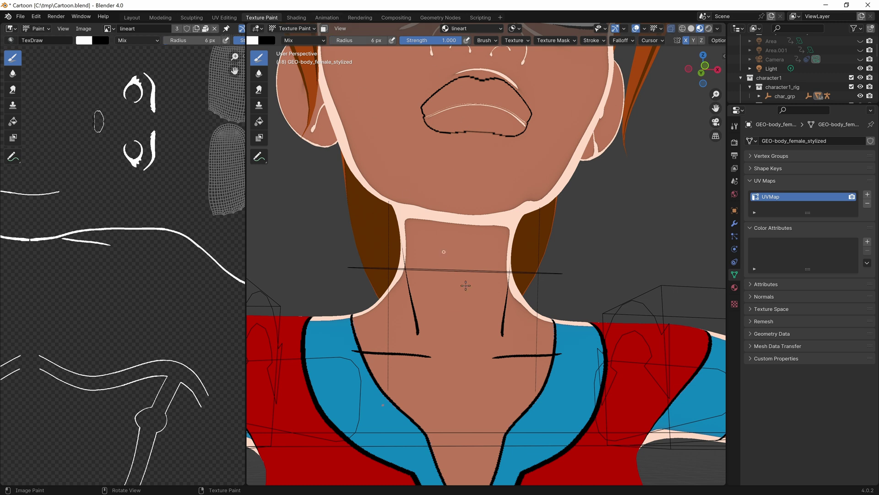
- Paint a line detail on the neck and upper chest in the lineart texture with the 6 px brush
{"action": "mouse_move", "coordinate": [458, 288]}
{"action": "left_mouse_down"}
{"action": "mouse_move", "coordinate": [478, 335]}
{"action": "mouse_move", "coordinate": [450, 395]}
{"action": "mouse_move", "coordinate": [476, 416]}
{"action": "left_mouse_up"}
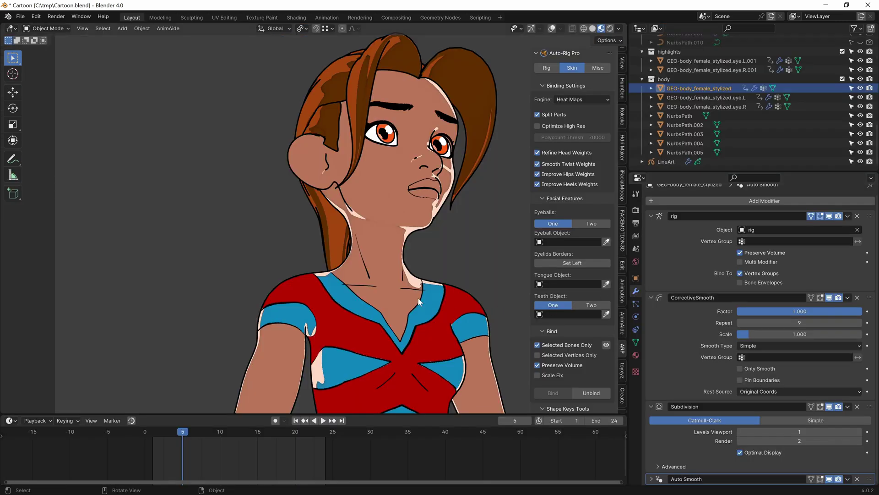
{"action": "middle_click_drag", "start_coordinate": [414, 291], "coordinate": [439, 233], "text": "shift"}
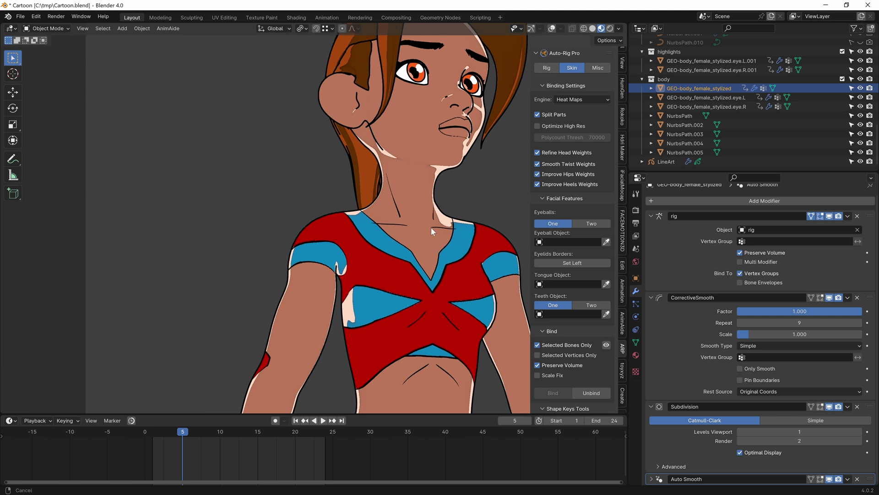
{"action": "middle_click_drag", "start_coordinate": [431, 227], "coordinate": [358, 137], "text": "shift"}
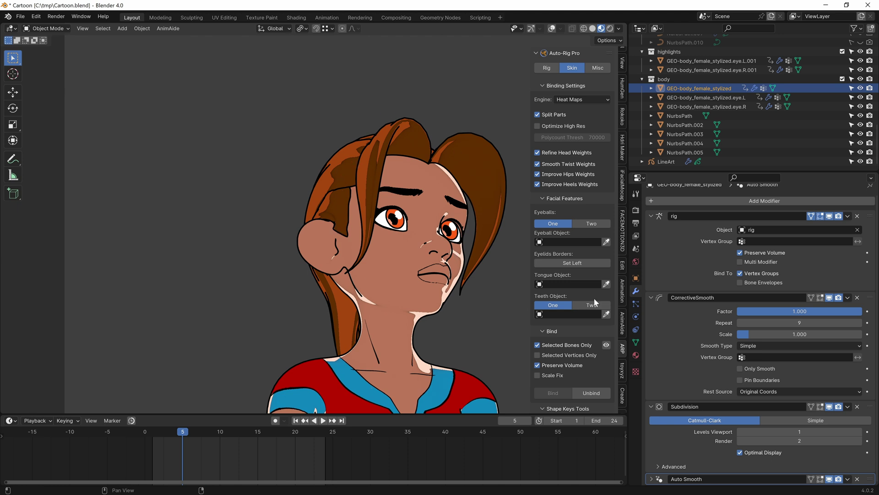
- Select the LineArt object to show its Line Art modifier and turn on the viewport overlays
{"action": "left_click", "coordinate": [669, 161]}
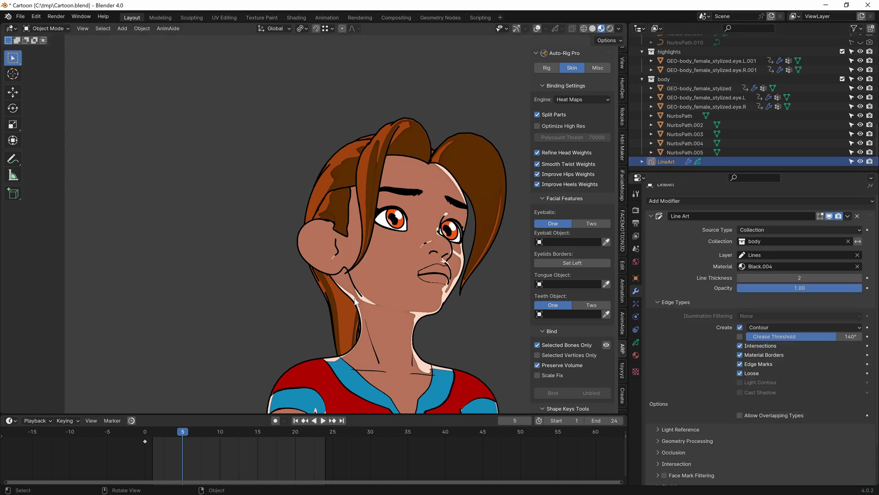
{"action": "middle_click_drag", "start_coordinate": [304, 273], "coordinate": [275, 213], "text": "shift"}
{"action": "scroll", "coordinate": [275, 214], "scroll_direction": "down", "scroll_amount": 4}
{"action": "key", "text": "shift+alt+z"}
- Select the body mesh together with the hair pieces and move them to the body collection
{"action": "left_click", "coordinate": [289, 169]}
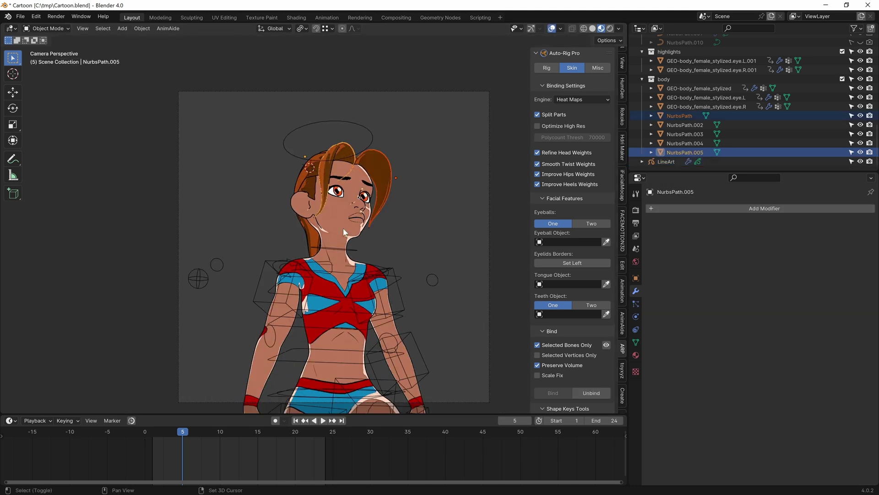
{"action": "left_click", "coordinate": [322, 212], "text": "shift"}
{"action": "left_click", "coordinate": [310, 188], "text": "shift"}
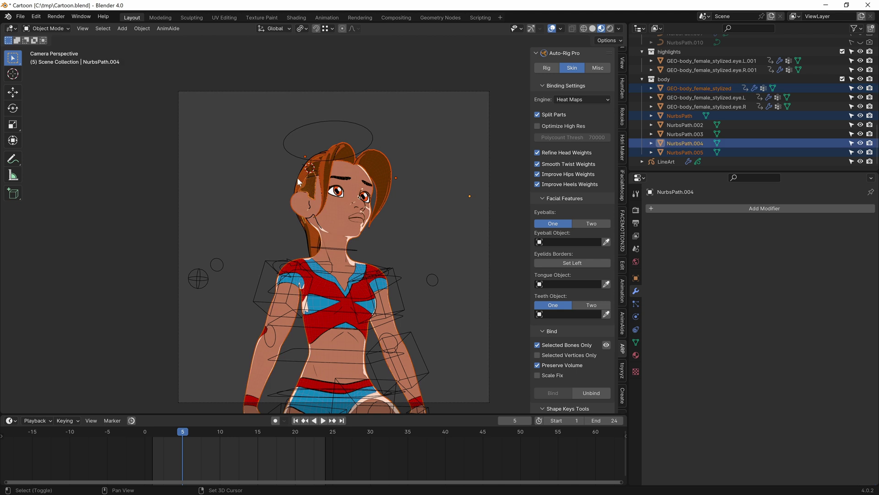
{"action": "left_click", "coordinate": [298, 178], "text": "shift"}
{"action": "key", "text": "m"}
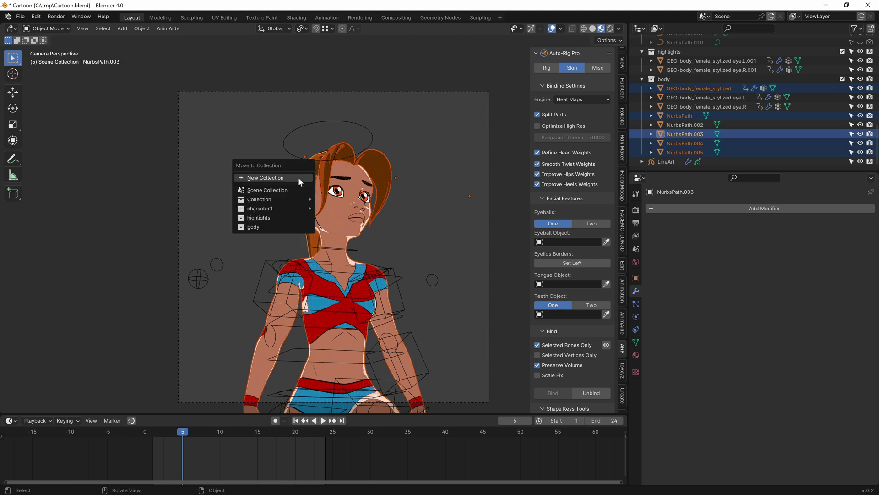
{"action": "left_click", "coordinate": [257, 227]}
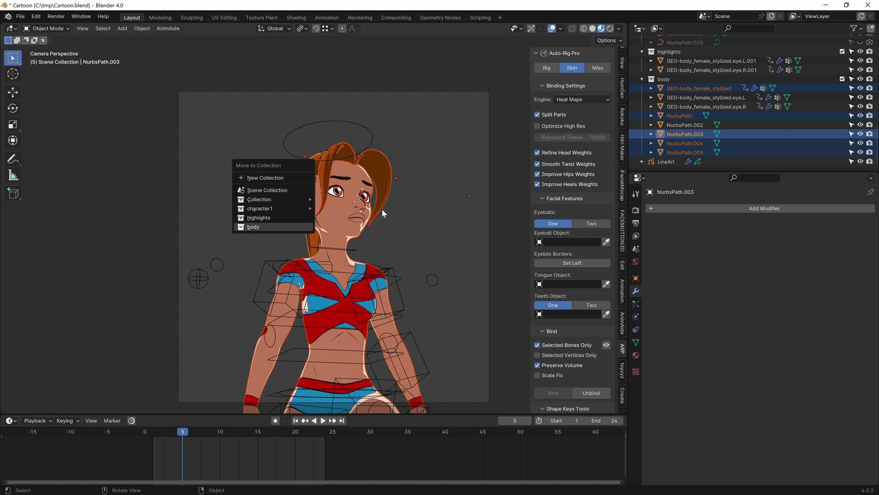
- Enable Crease Threshold in the LineArt object's Line Art modifier and inspect the outlines around the character's waist
{"action": "left_click", "coordinate": [389, 187]}
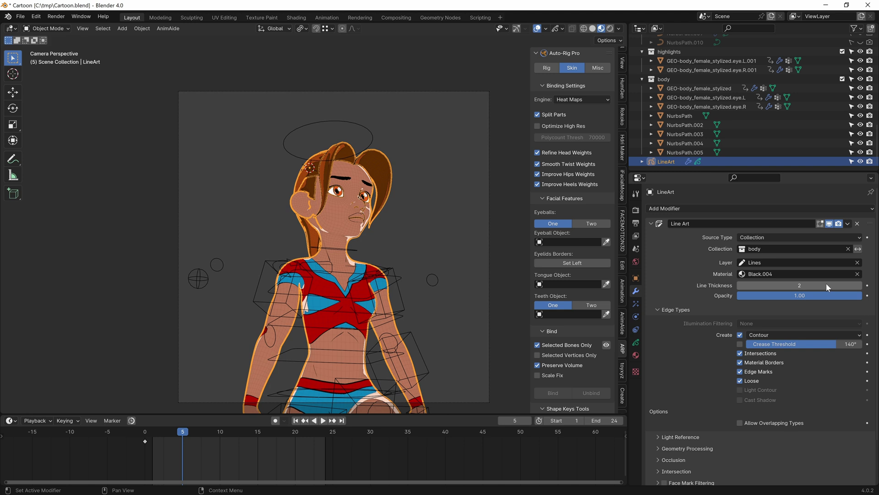
{"action": "left_click", "coordinate": [395, 238]}
{"action": "scroll", "coordinate": [387, 256], "scroll_direction": "up", "scroll_amount": 4}
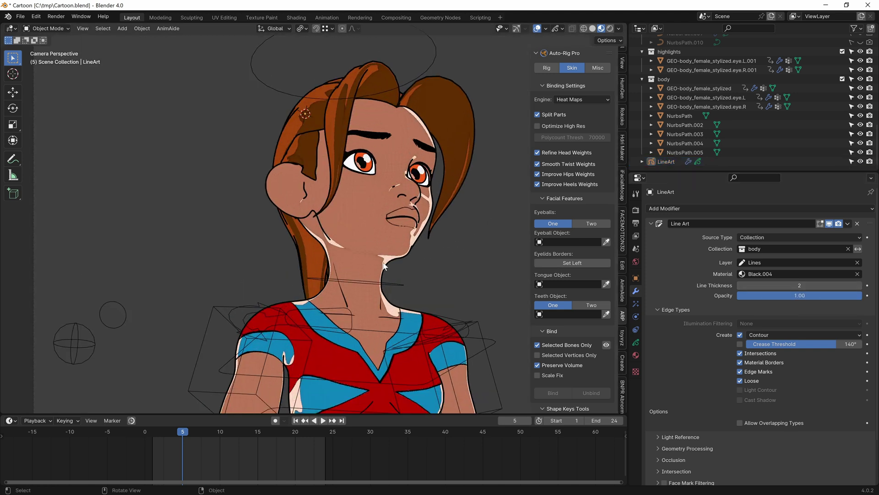
{"action": "scroll", "coordinate": [384, 266], "scroll_direction": "up", "scroll_amount": 4}
{"action": "scroll", "coordinate": [301, 270], "scroll_direction": "down", "scroll_amount": 6}
{"action": "left_click", "coordinate": [739, 345]}
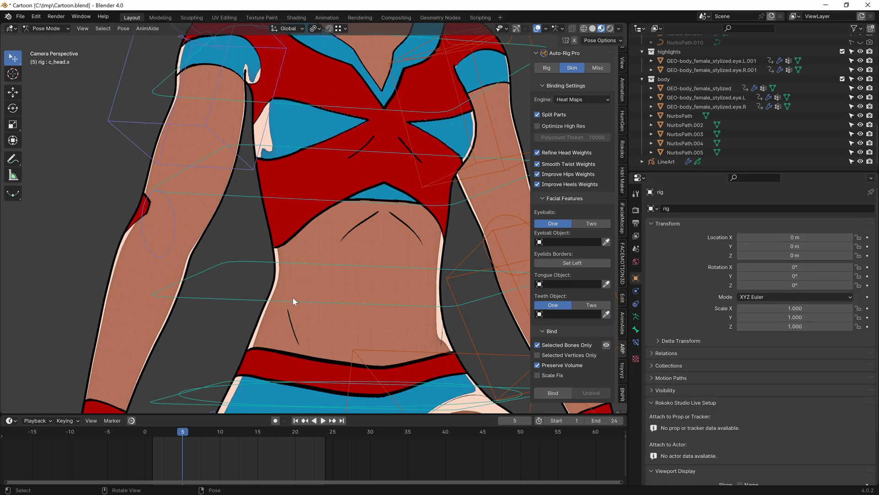
{"action": "scroll", "coordinate": [316, 270], "scroll_direction": "up", "scroll_amount": 6}
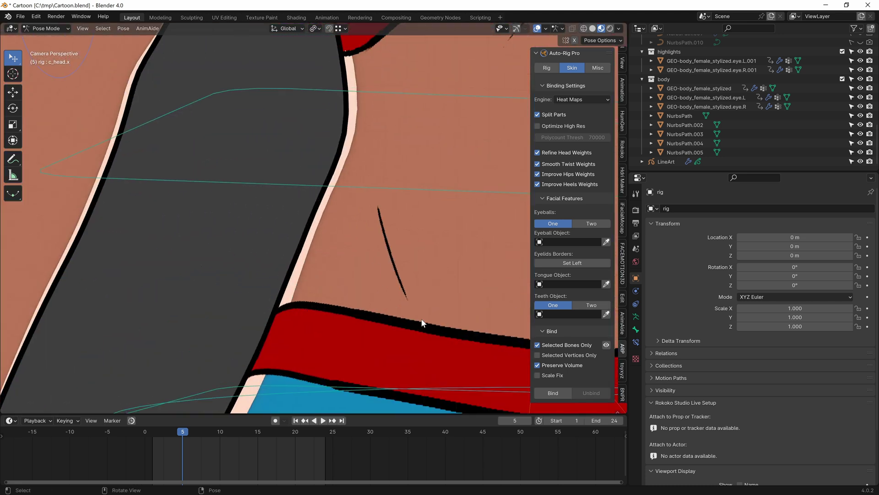
{"action": "scroll", "coordinate": [320, 271], "scroll_direction": "down", "scroll_amount": 5}
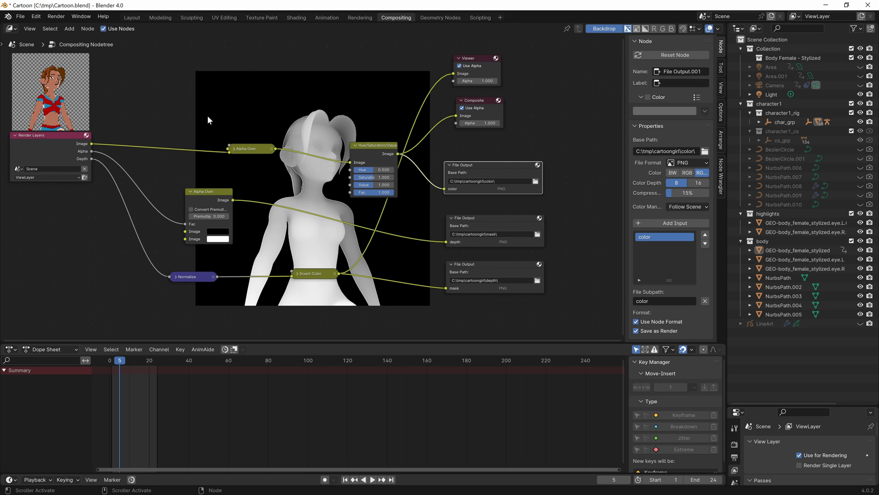
- Return to the Layout workspace and select the rig of the posed character
{"action": "left_click", "coordinate": [132, 18]}
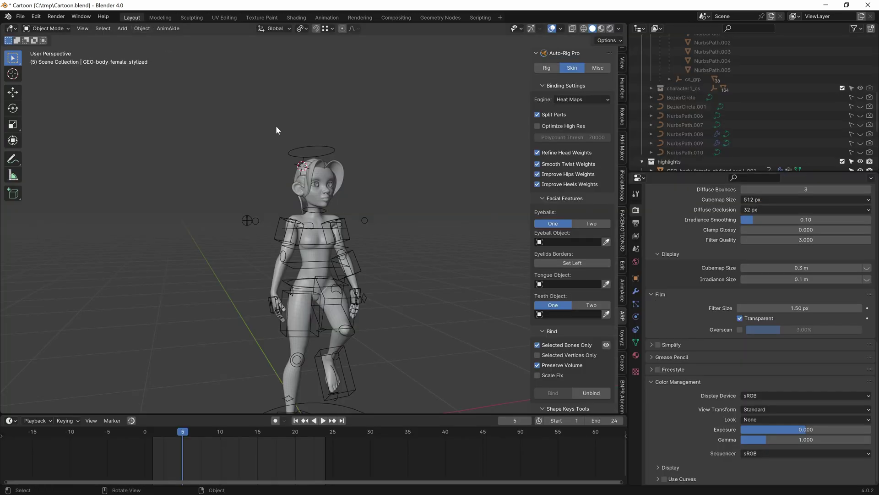
{"action": "left_click", "coordinate": [343, 223]}
{"action": "left_click", "coordinate": [350, 233]}
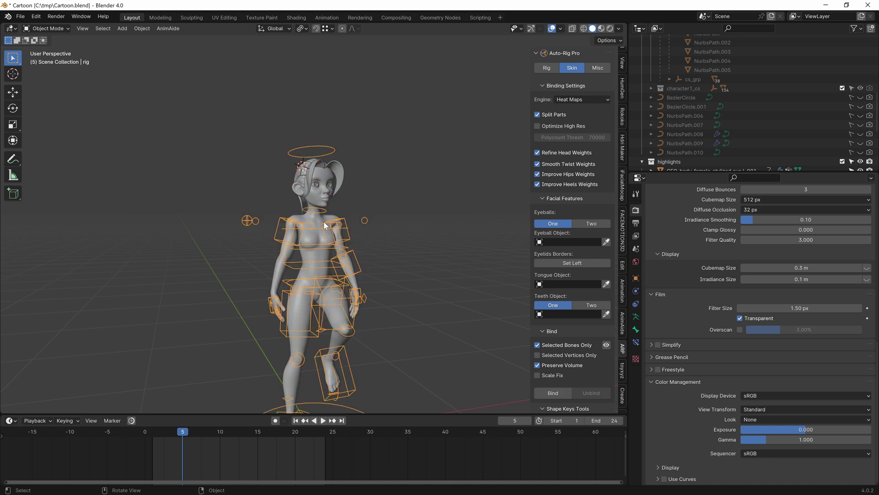
{"action": "middle_click_drag", "start_coordinate": [364, 206], "coordinate": [300, 220]}
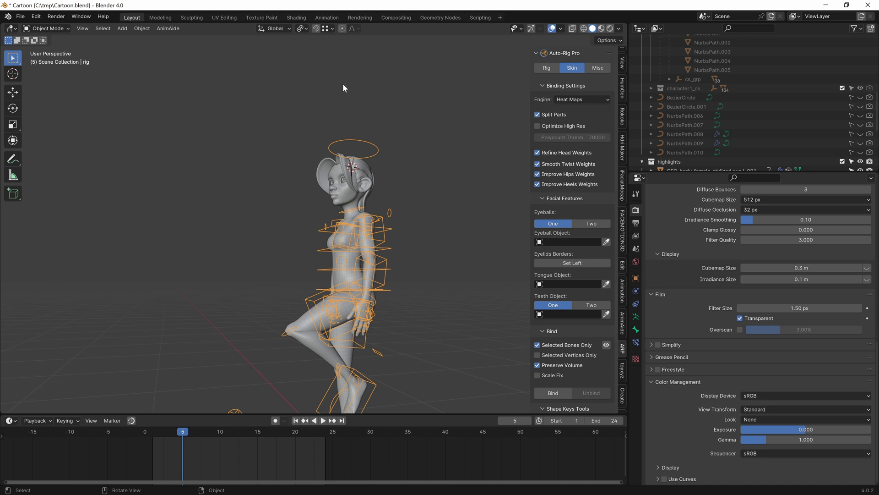
{"action": "middle_click_drag", "start_coordinate": [412, 227], "coordinate": [413, 248]}
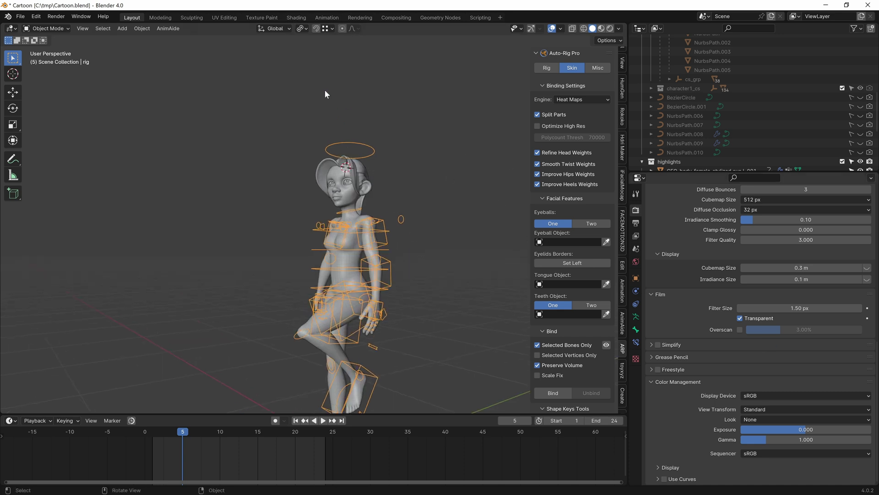
- Check the character in the Shading workspace and return to the Layout workspace
{"action": "left_click", "coordinate": [297, 17]}
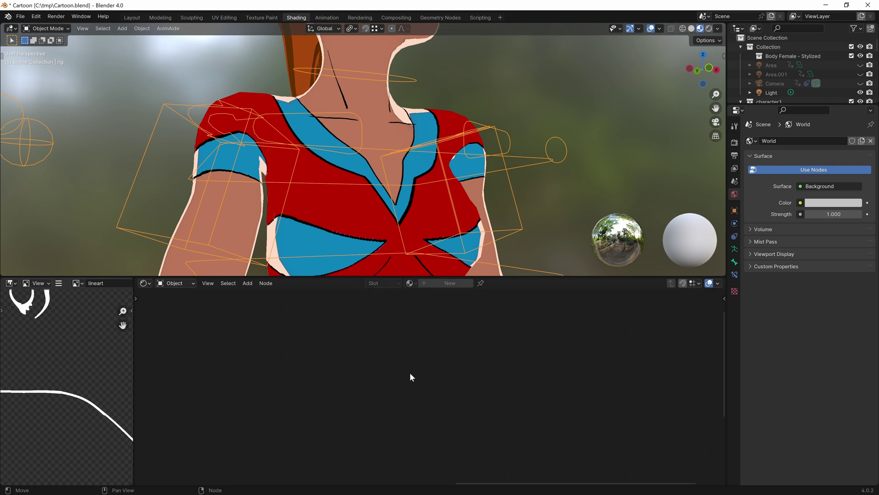
{"action": "left_click", "coordinate": [324, 232]}
{"action": "left_click", "coordinate": [131, 17]}
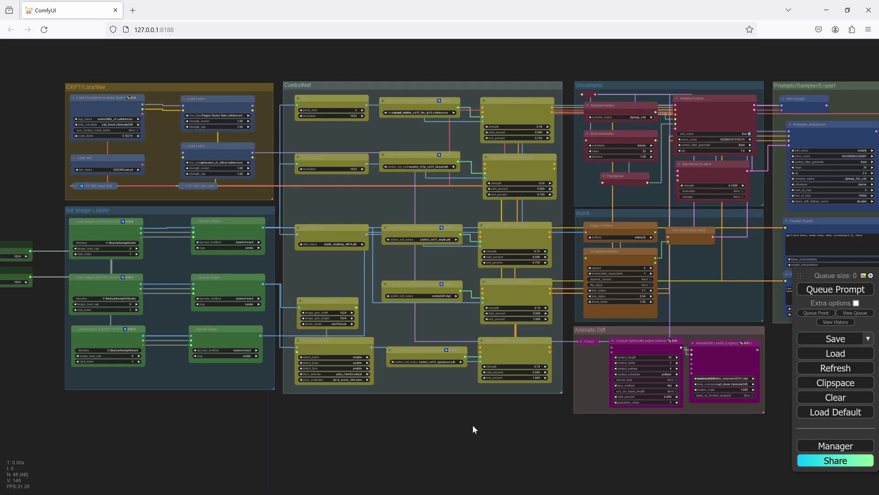
- Switch to the ComfyUI workflow and examine its Init Image Loader and ControlNet node groups
{"action": "left_click_drag", "start_coordinate": [473, 425], "coordinate": [302, 408]}
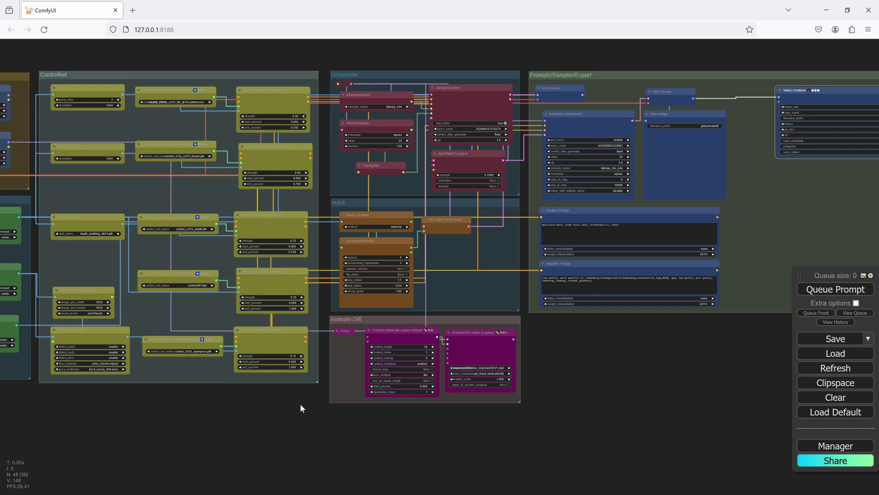
{"action": "key", "text": "1"}
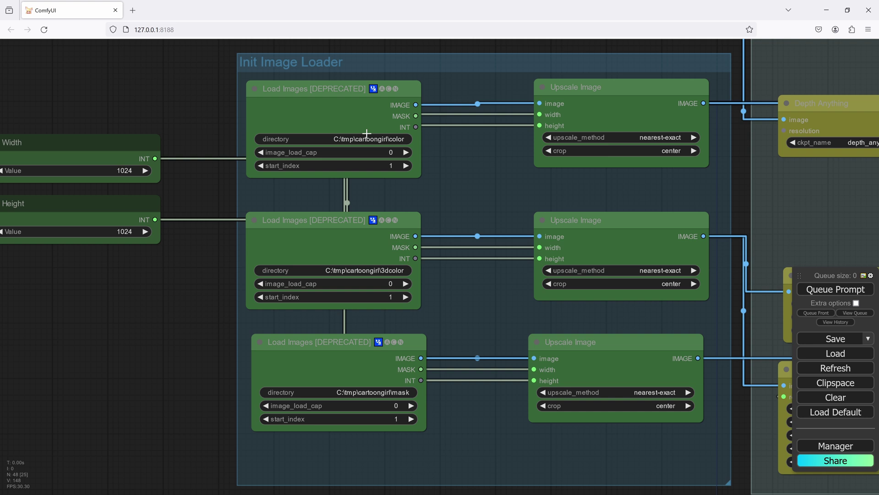
{"action": "key", "text": "2"}
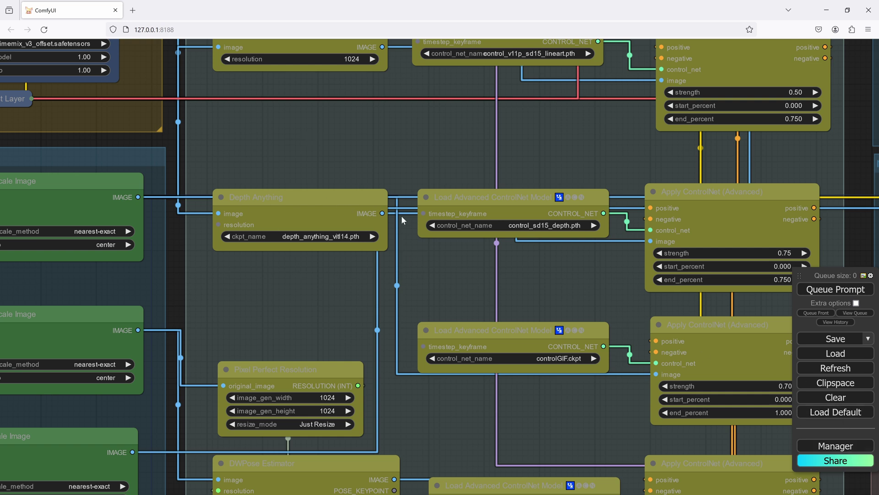
{"action": "left_click_drag", "start_coordinate": [422, 123], "coordinate": [413, 145]}
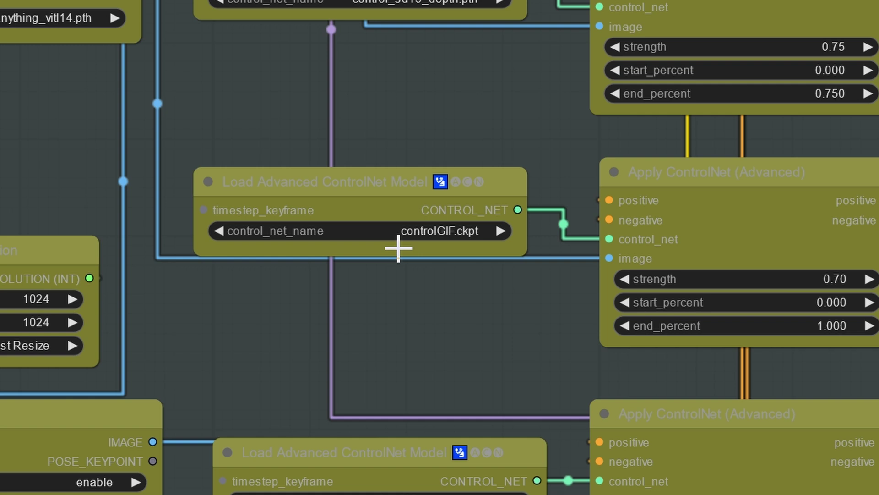